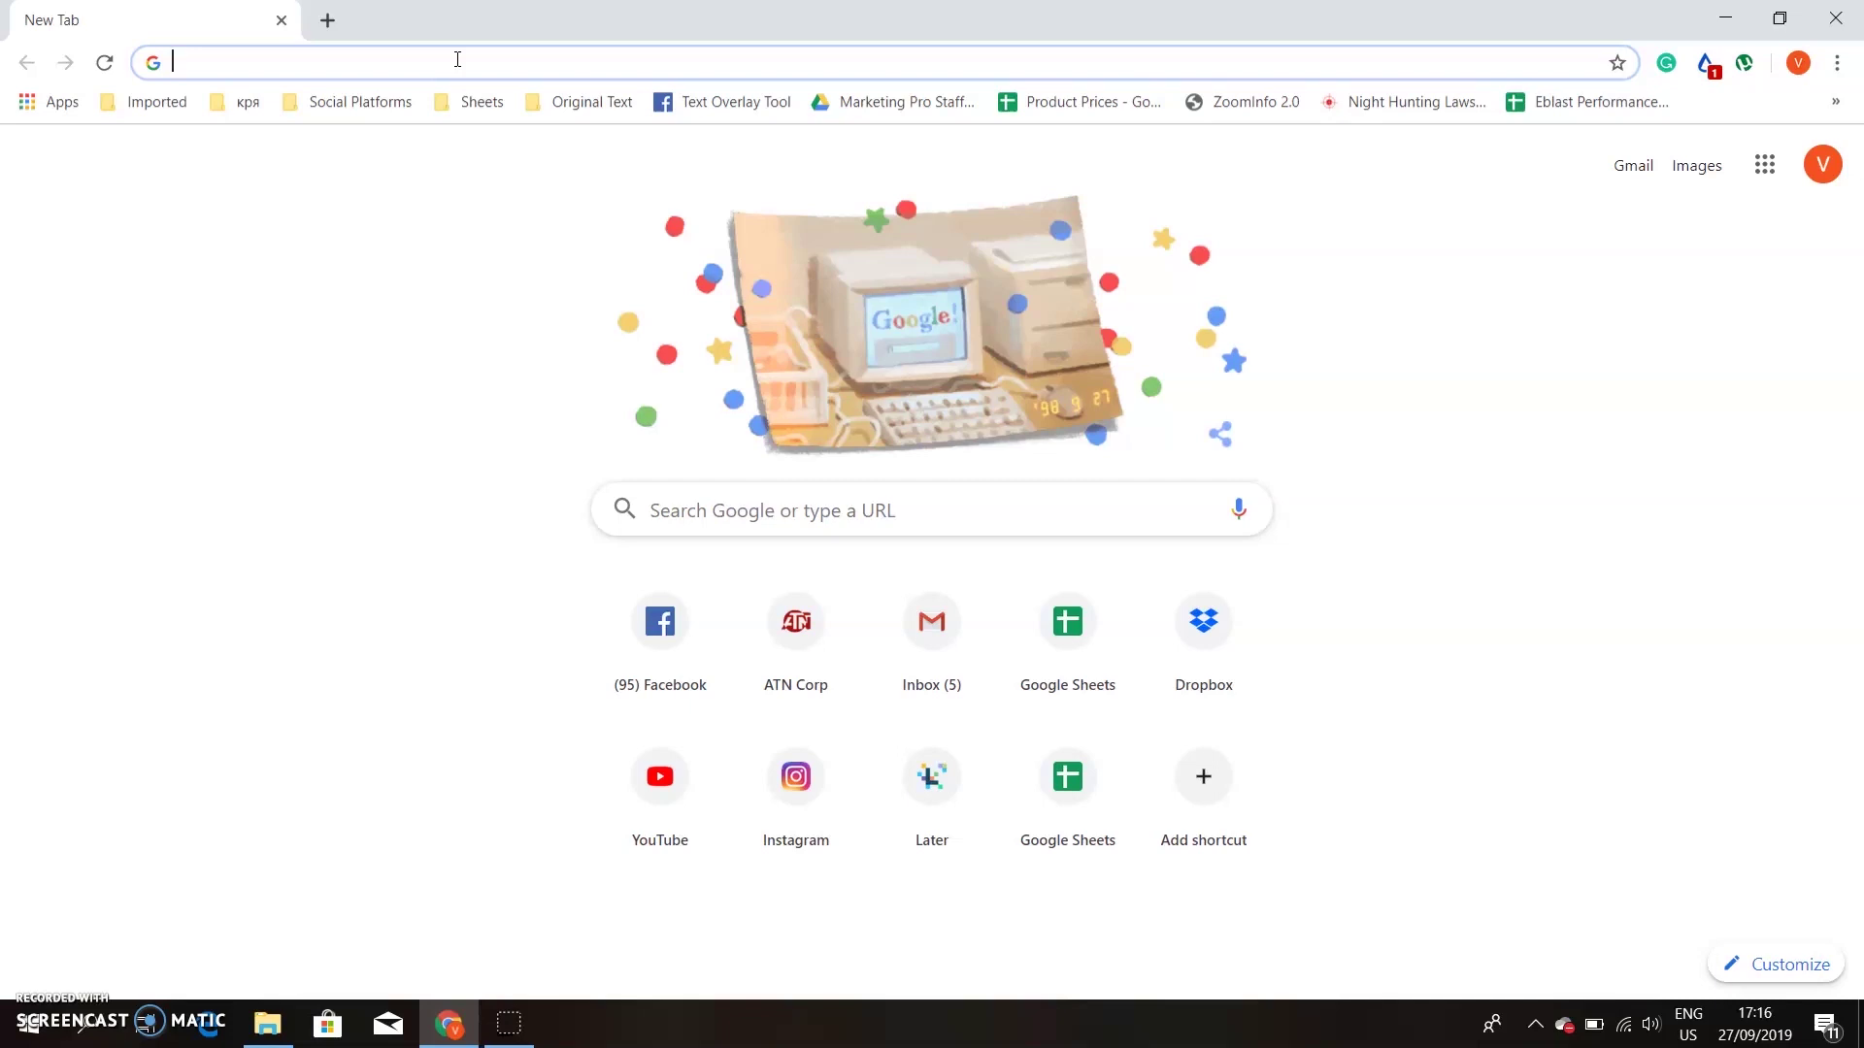
Load atncorp.com, go to the Firmware page and scroll to ATN Factory Restore Firmware.
text(atn)
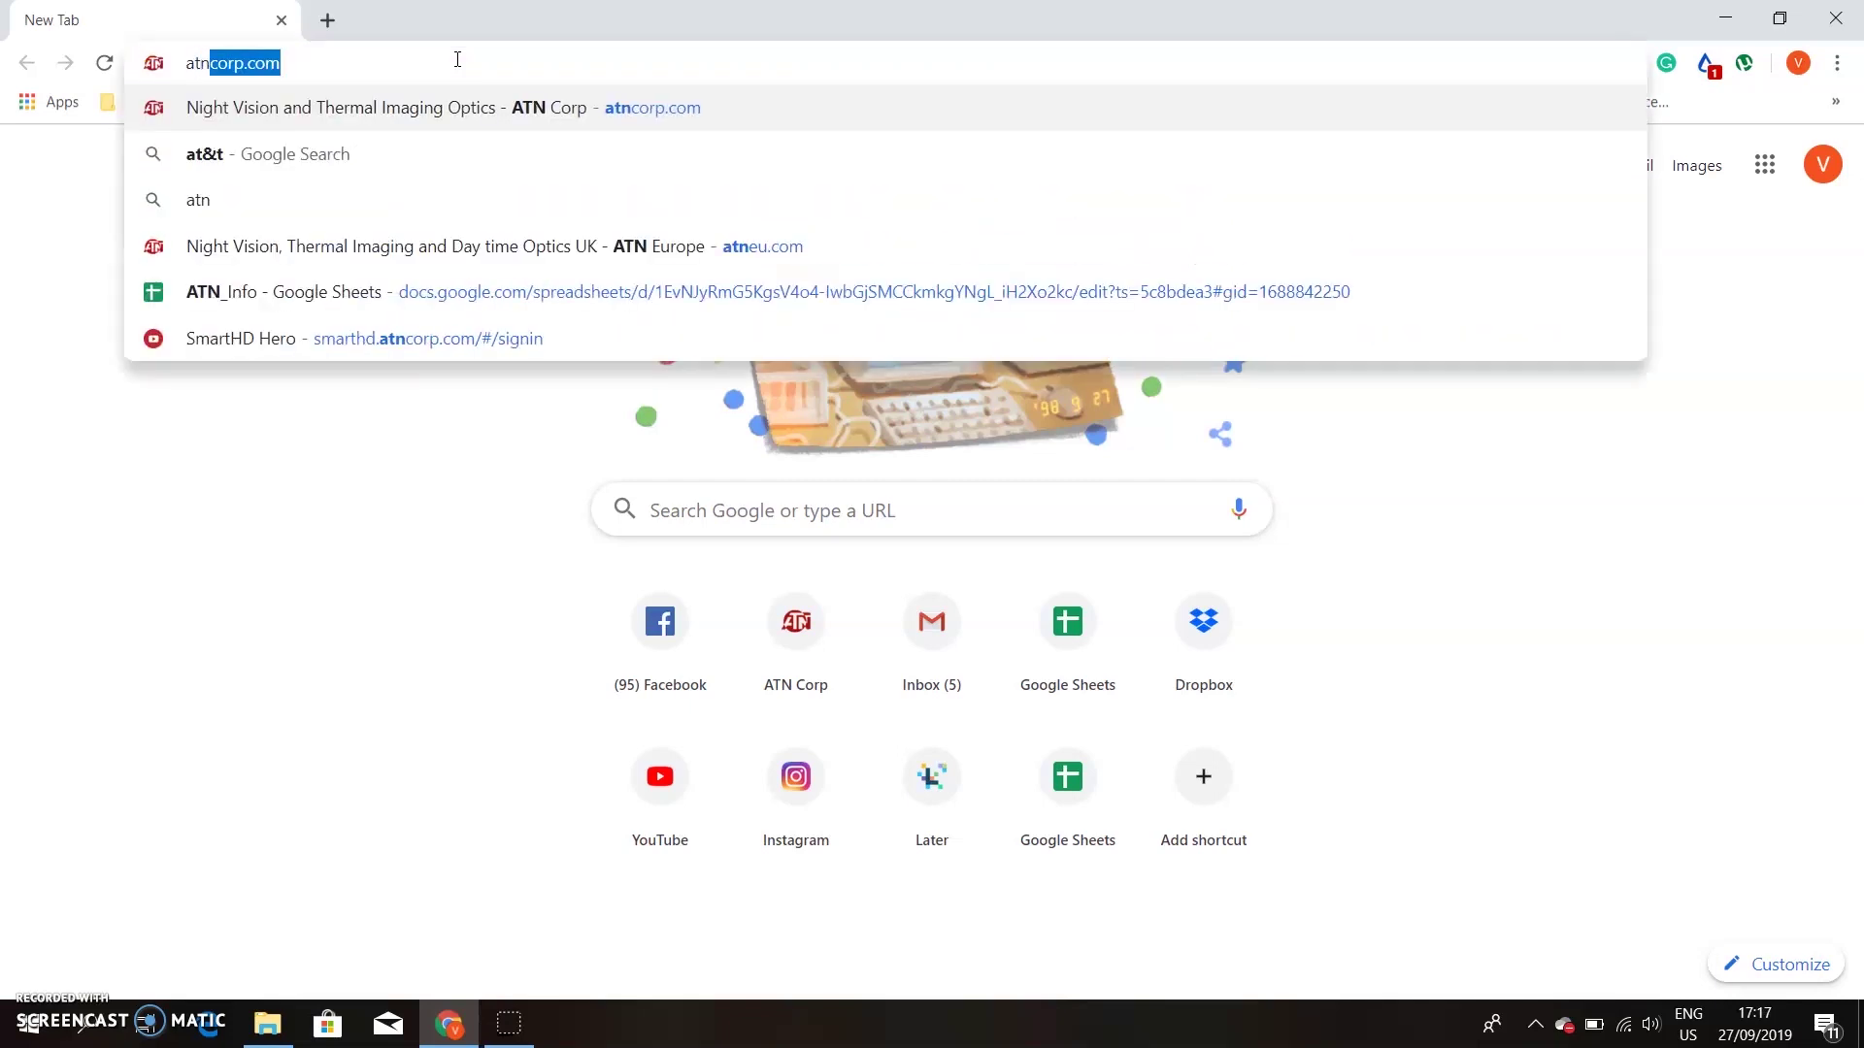
text(corp)
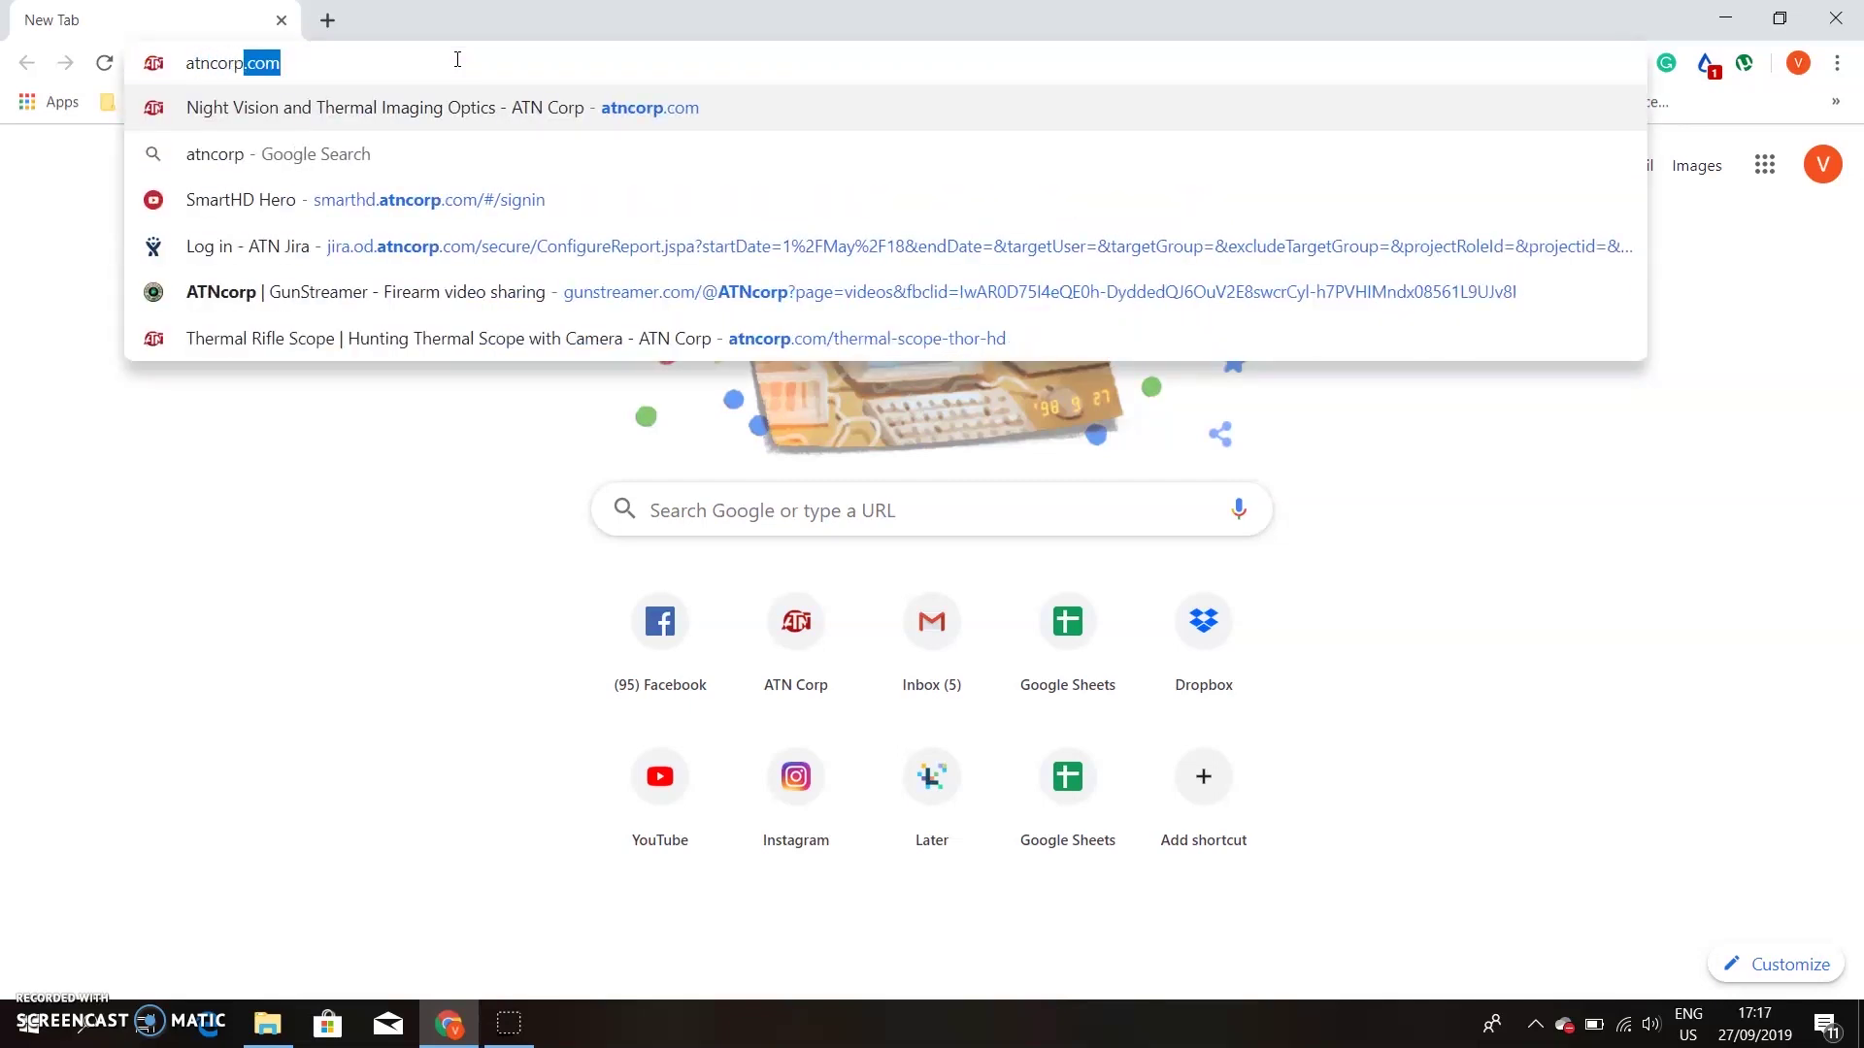
text(.com)
key(Return)
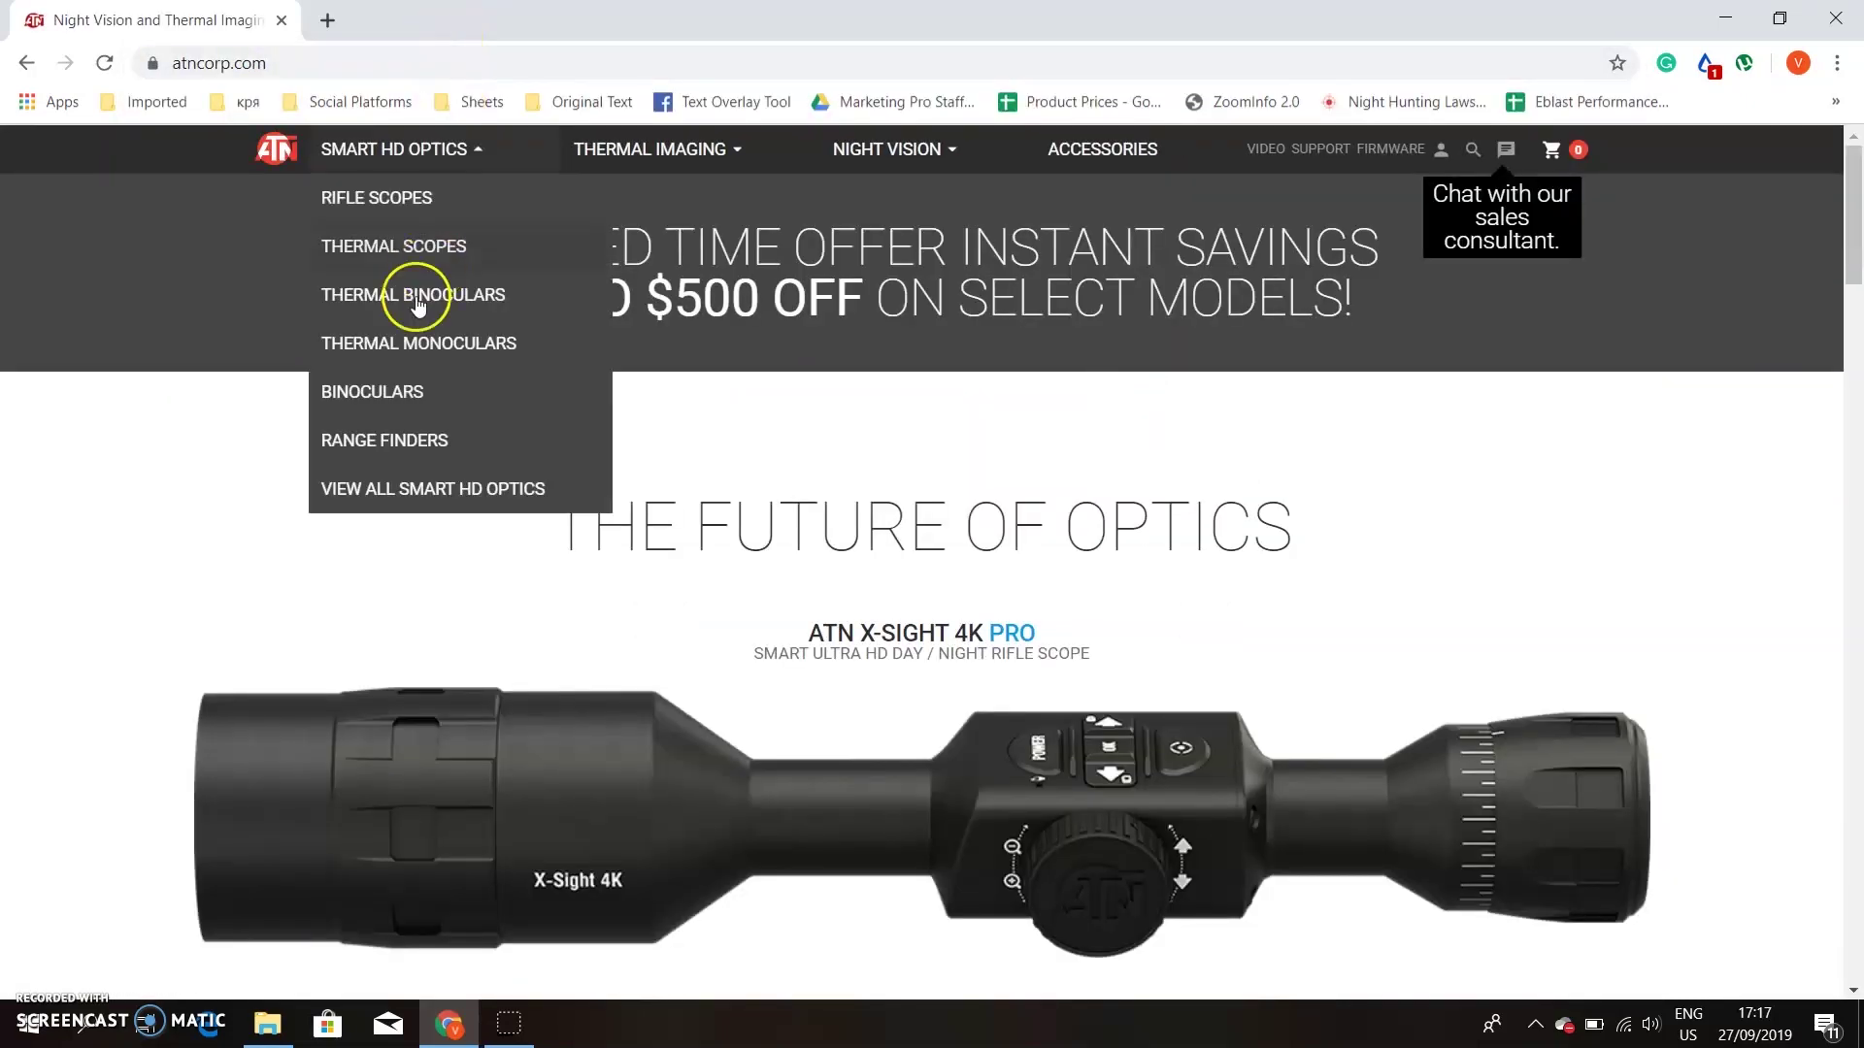
click(1386, 154)
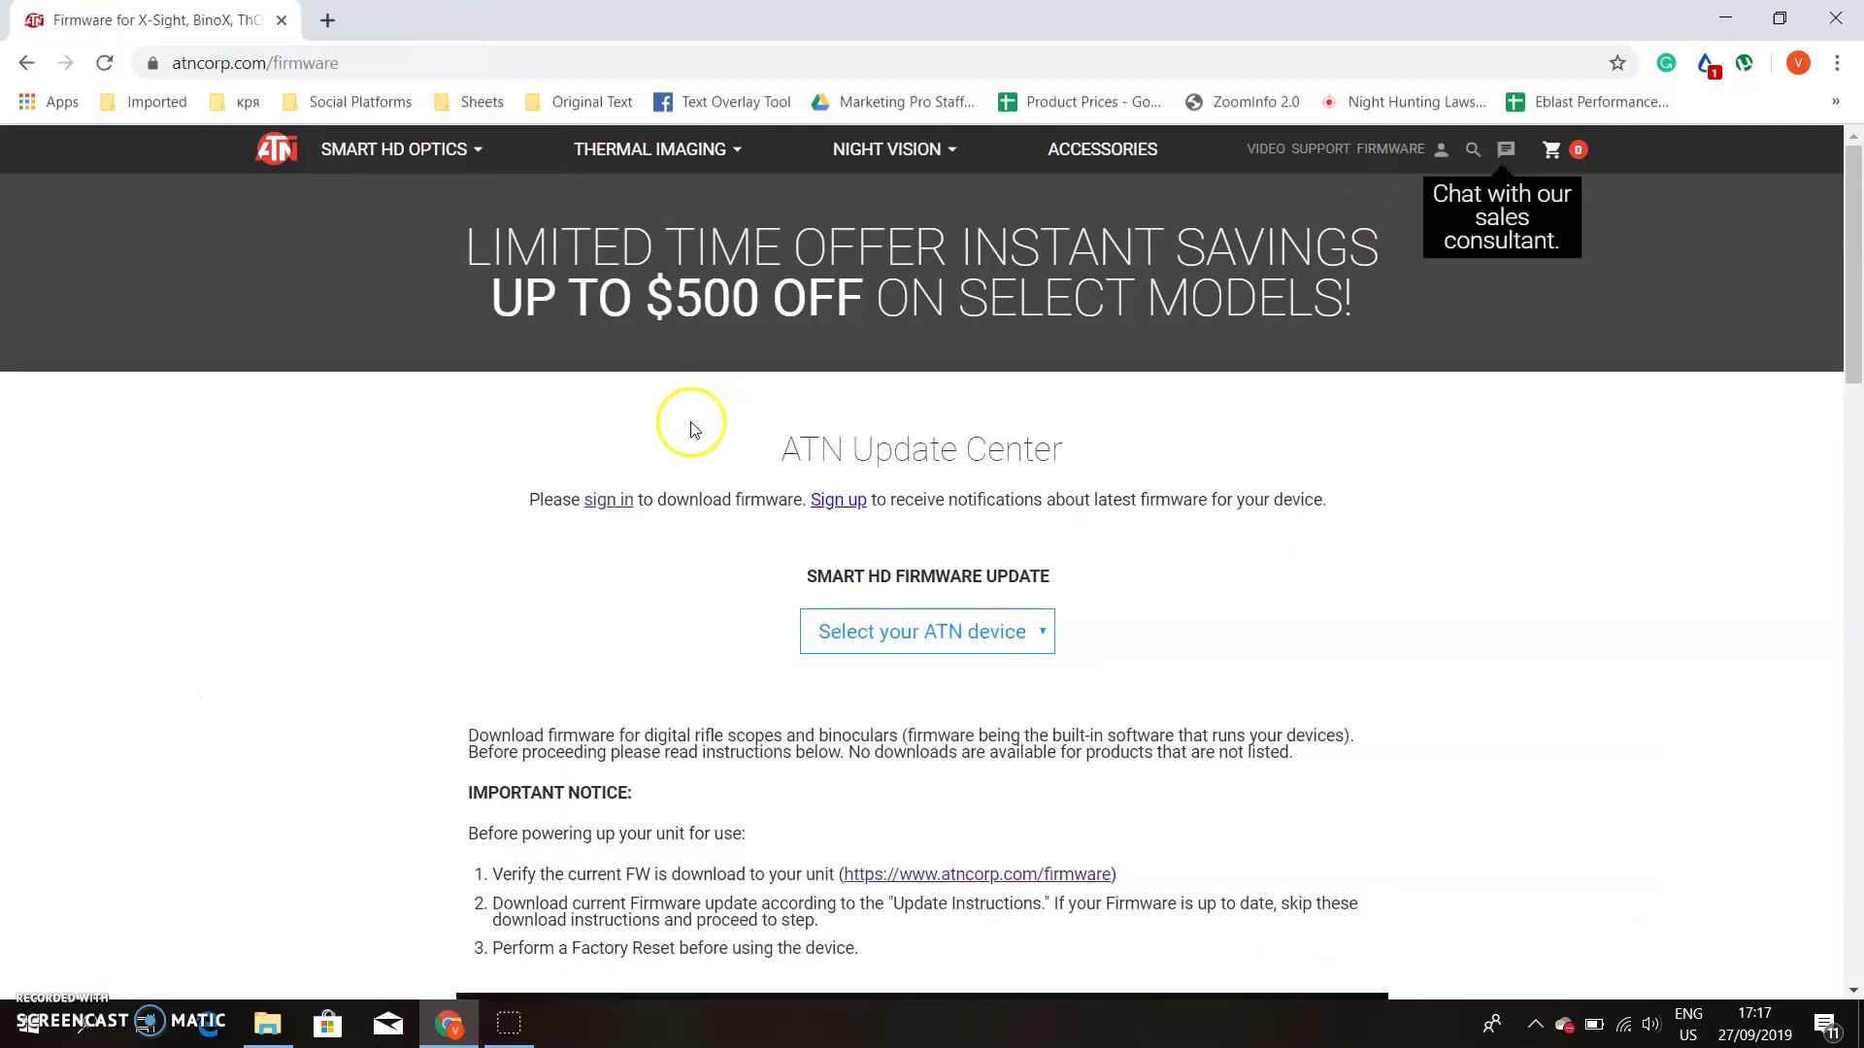
scroll(667, 435, down, 5)
scroll(668, 437, down, 5)
scroll(668, 438, down, 3)
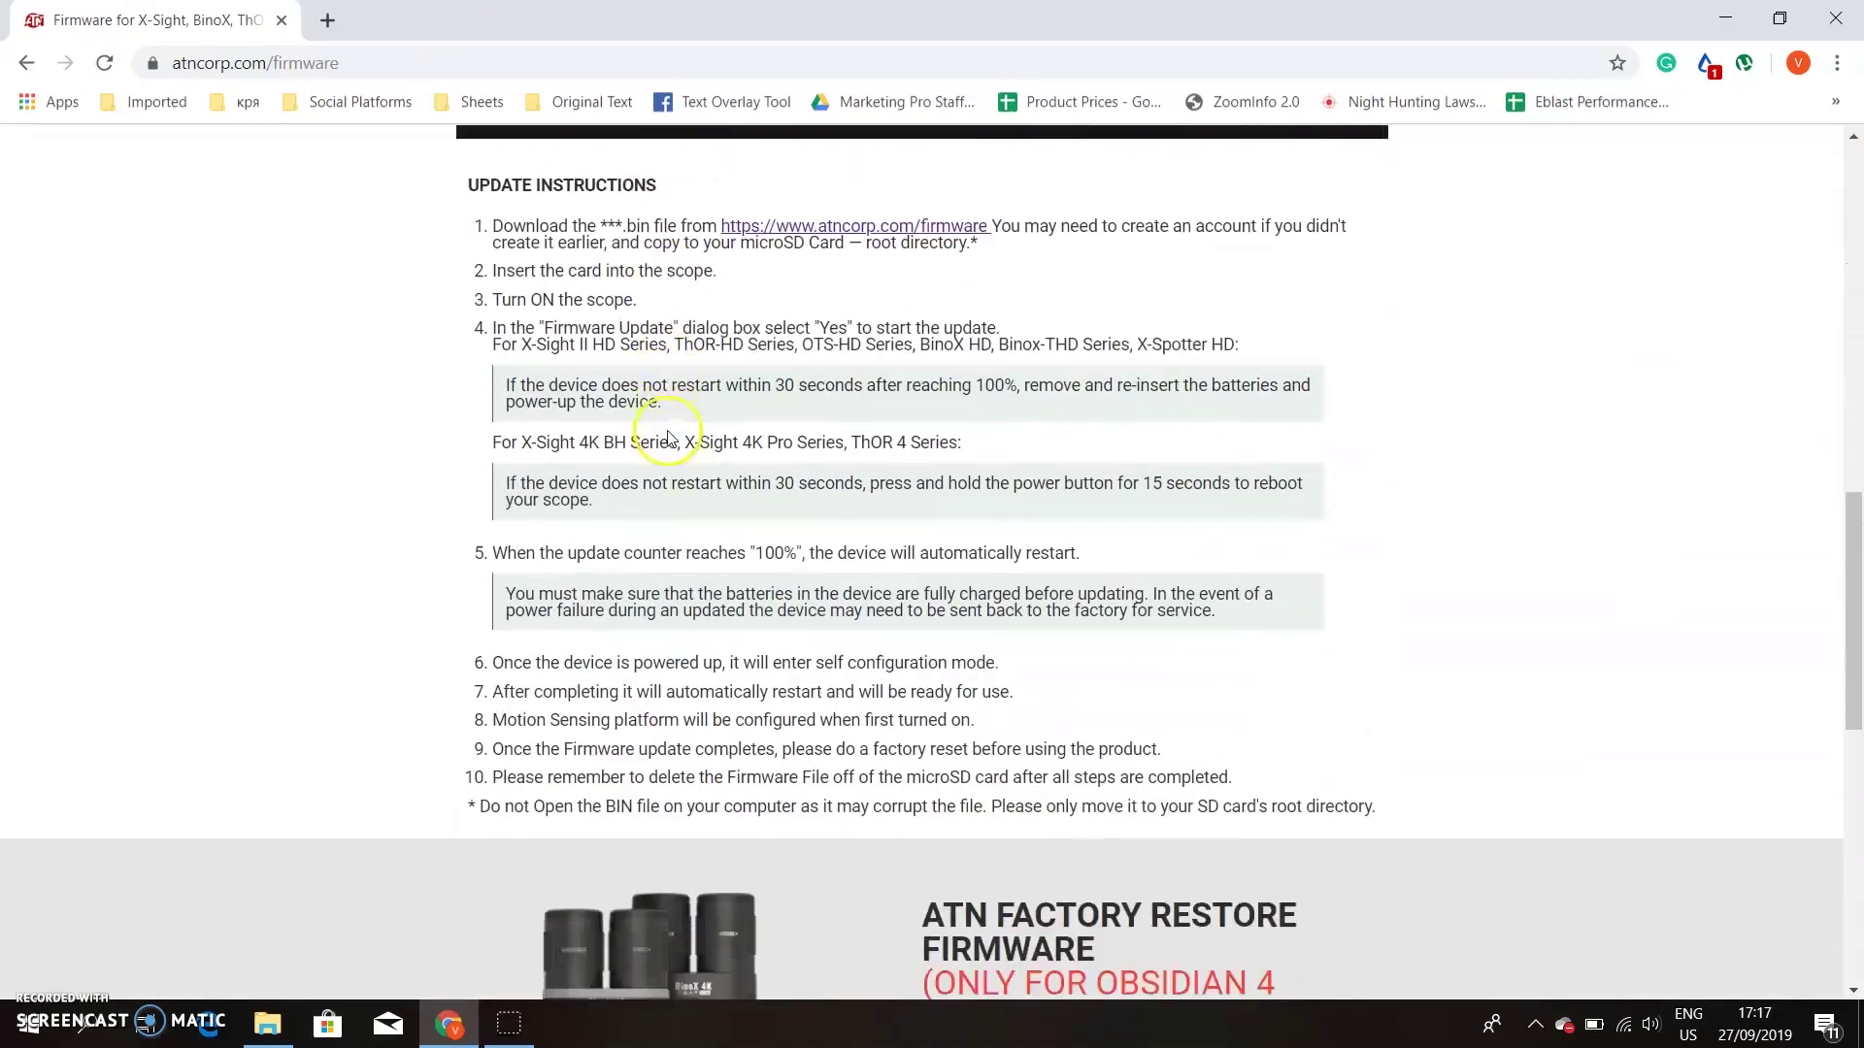
scroll(668, 437, down, 4)
scroll(666, 427, down, 3)
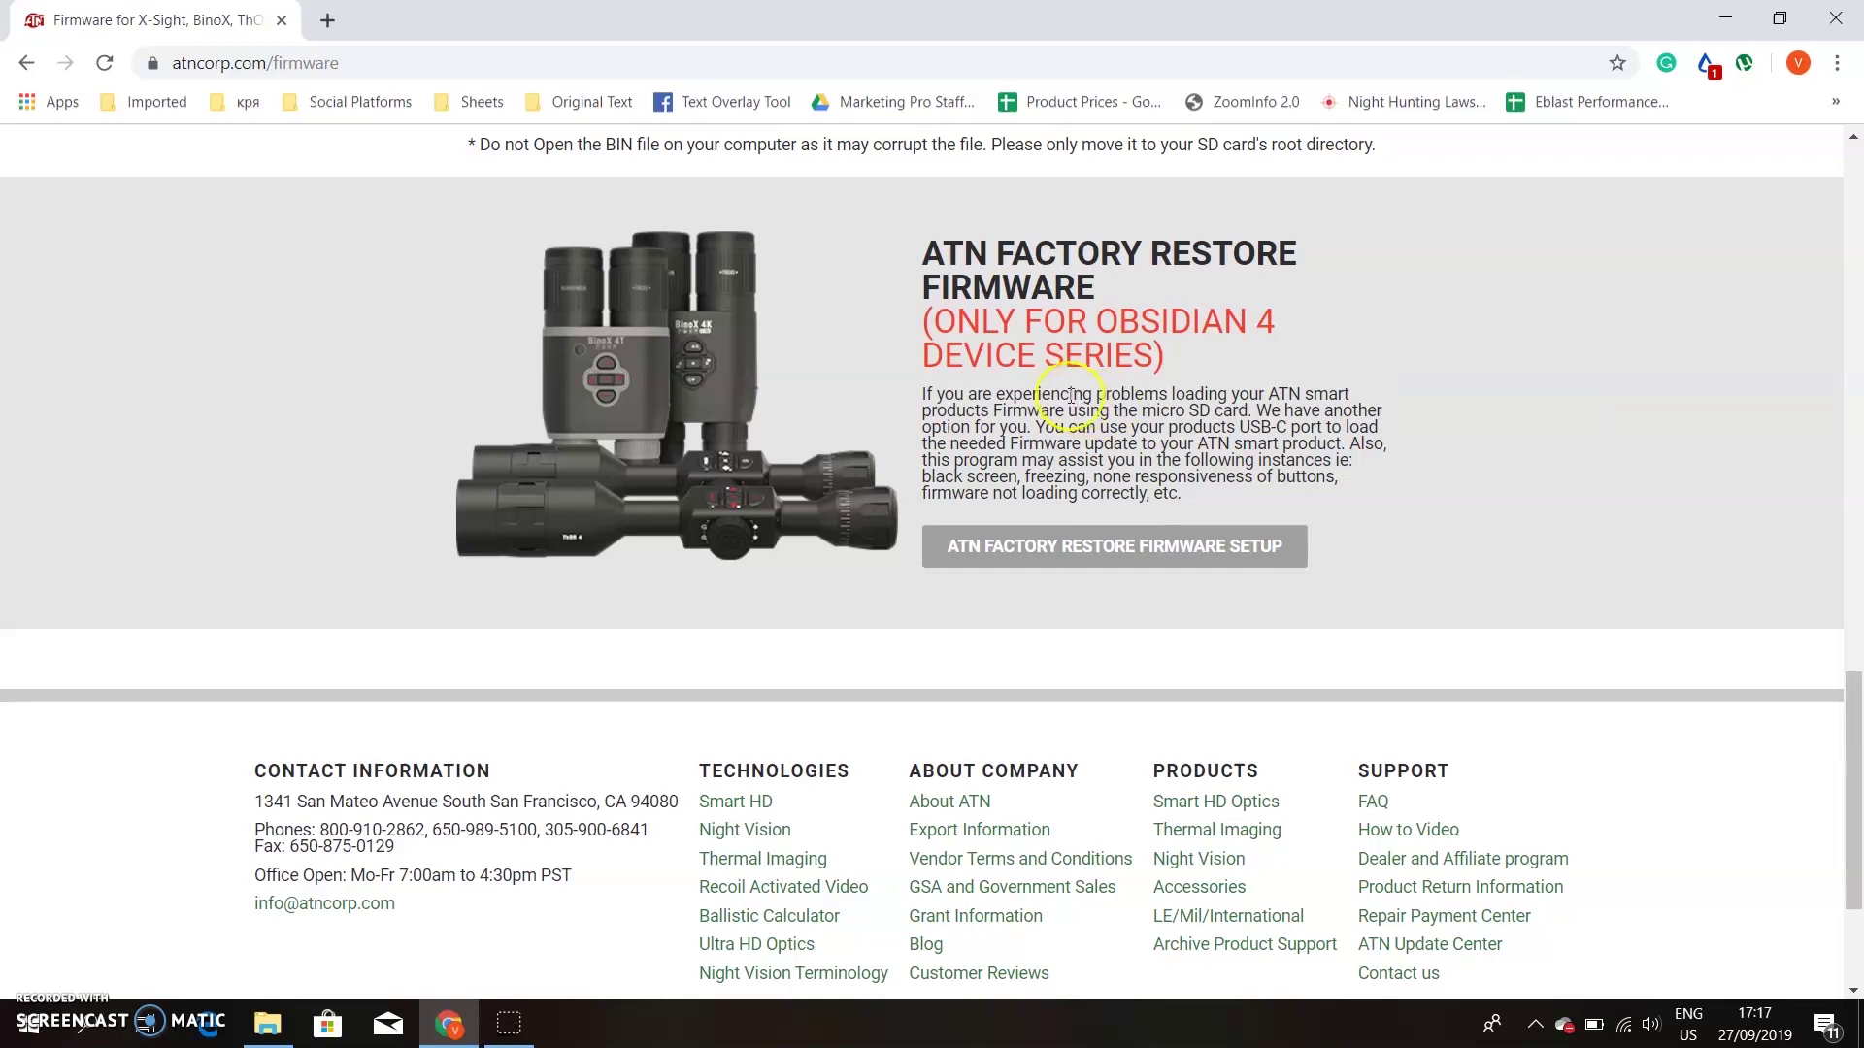
Download atnfirmwareupdate-win-1.0.2-setup.exe from the Factory Restore Firmware Setup page's Win. 10 link.
click(1066, 554)
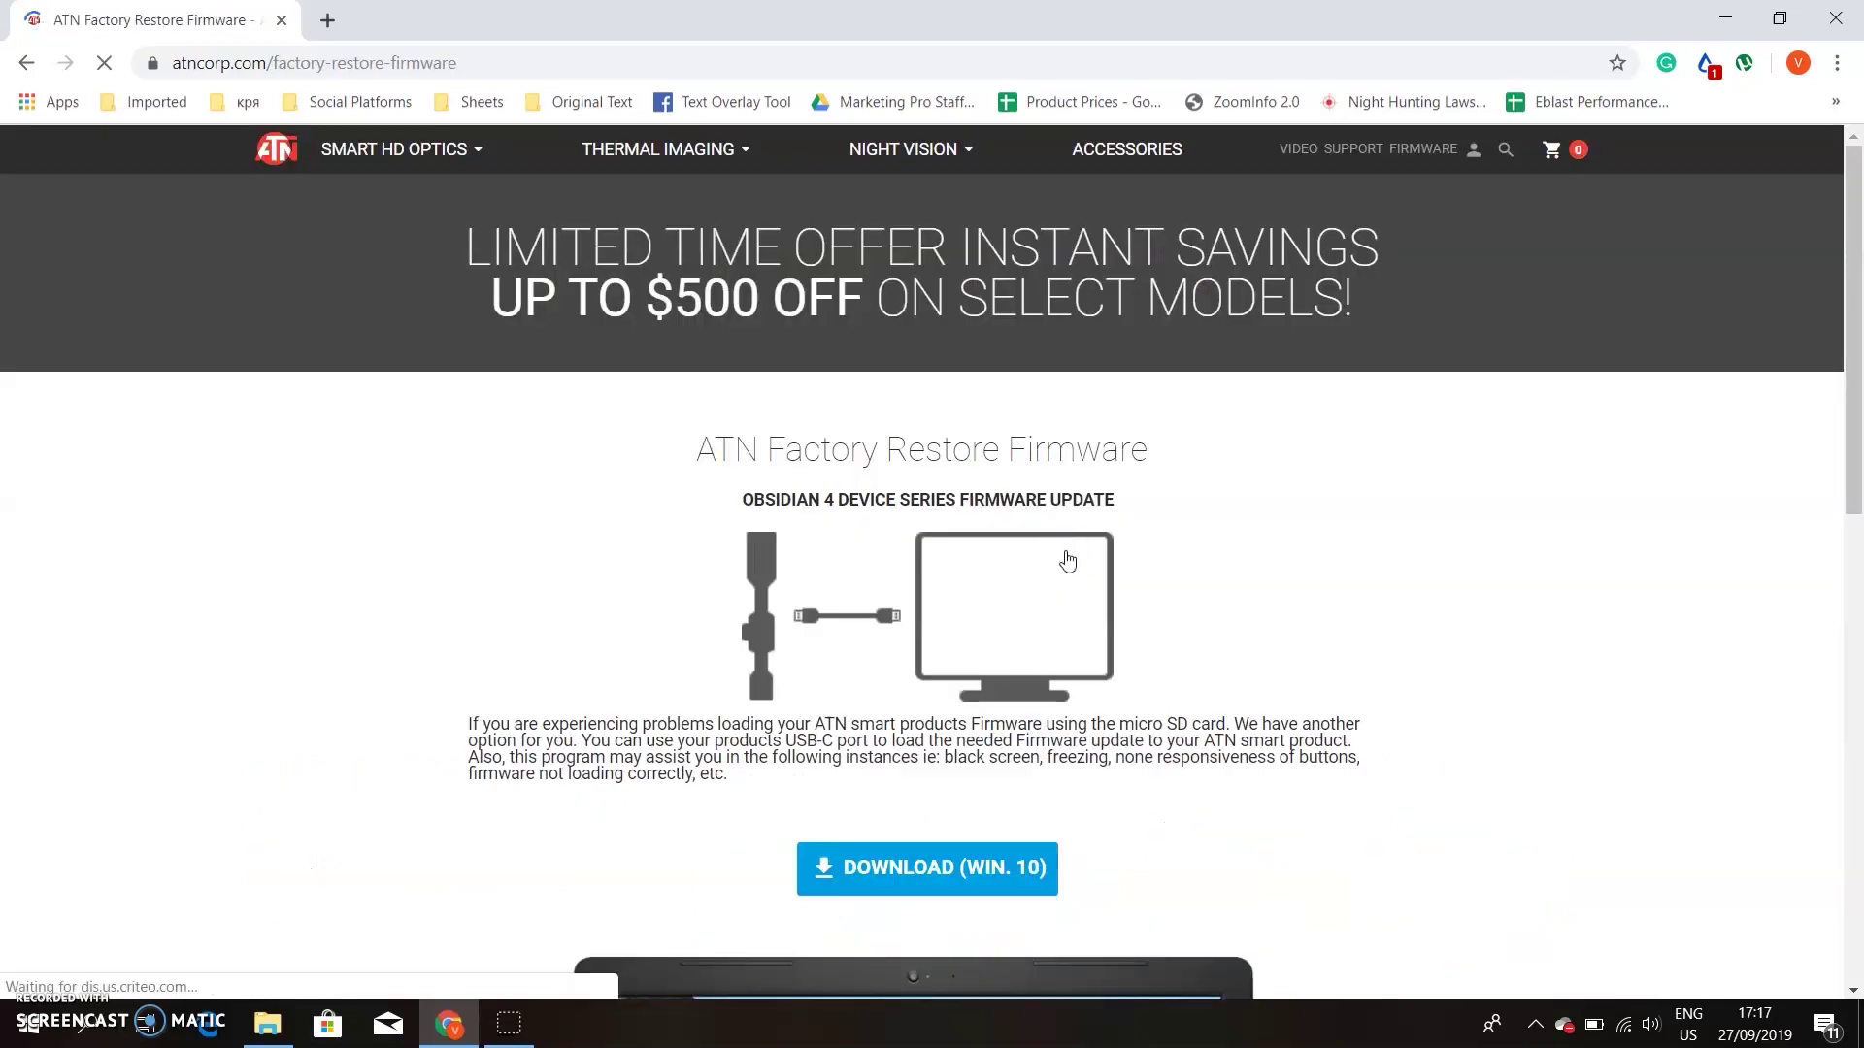
scroll(852, 496, down, 1)
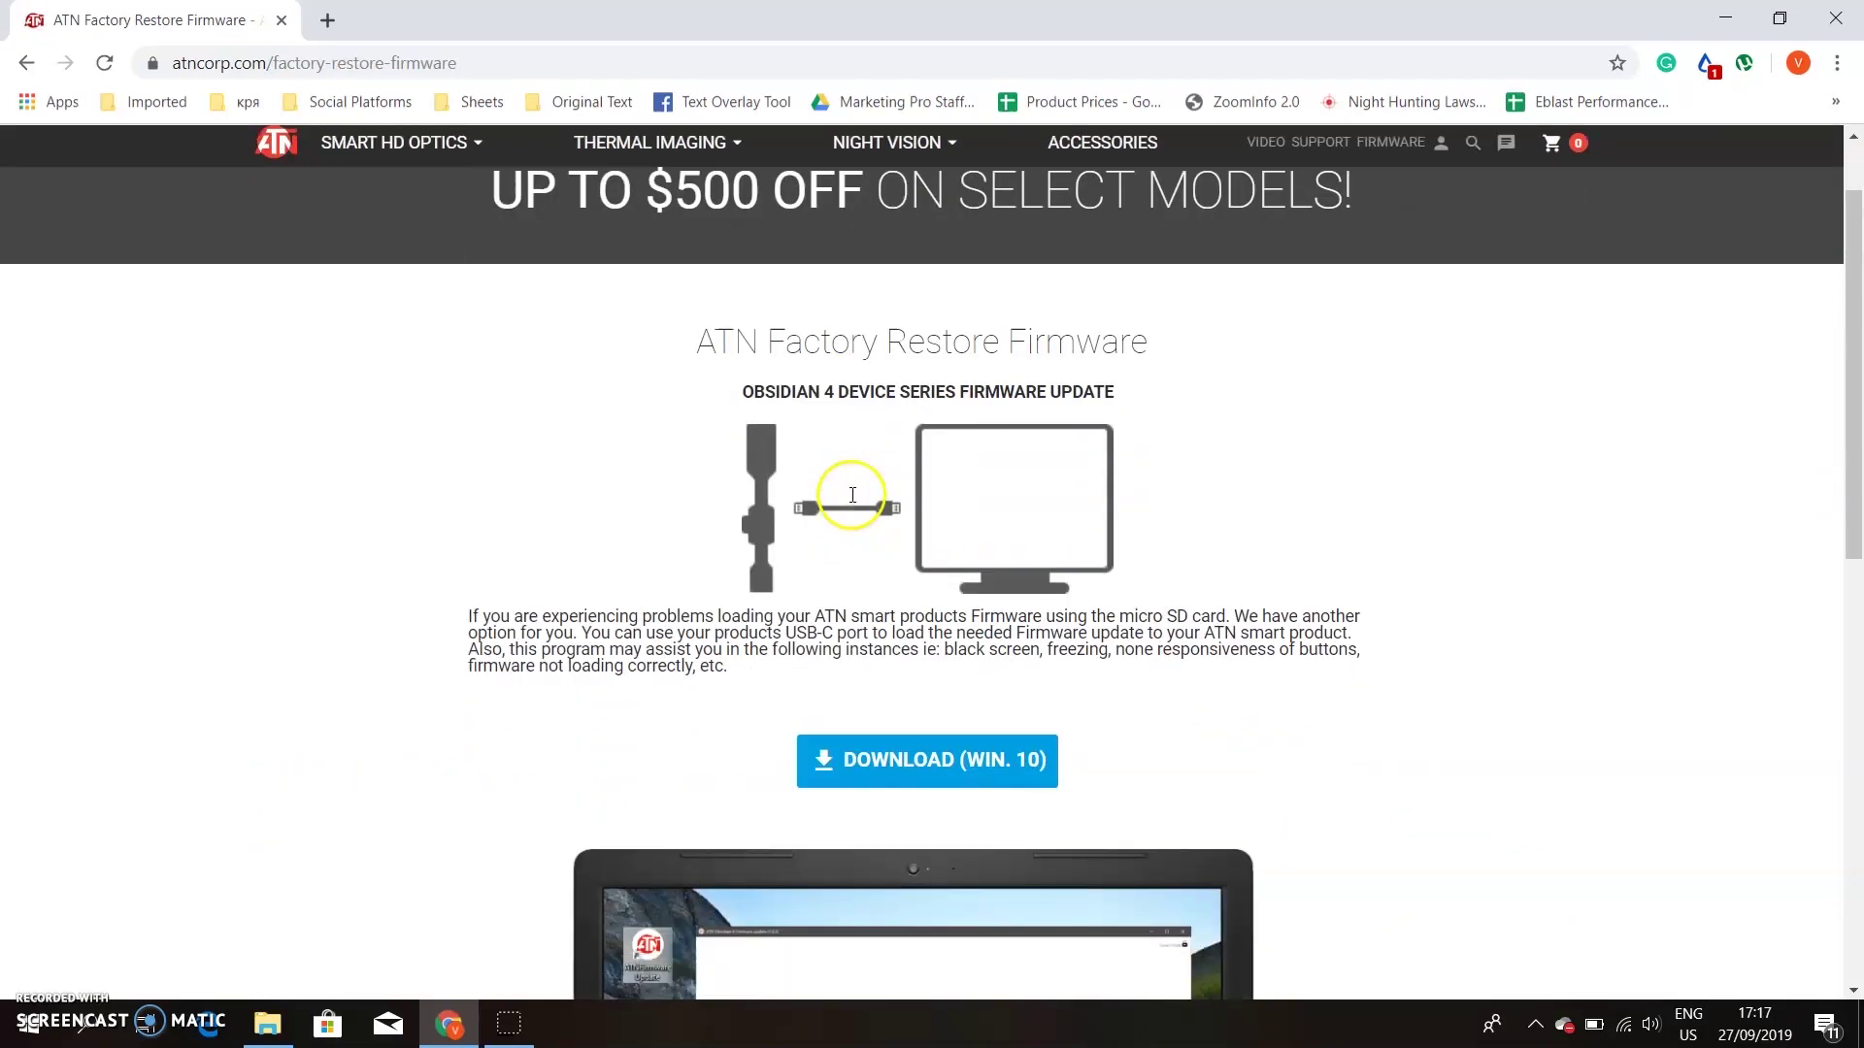
scroll(852, 496, down, 1)
scroll(853, 502, down, 1)
click(903, 501)
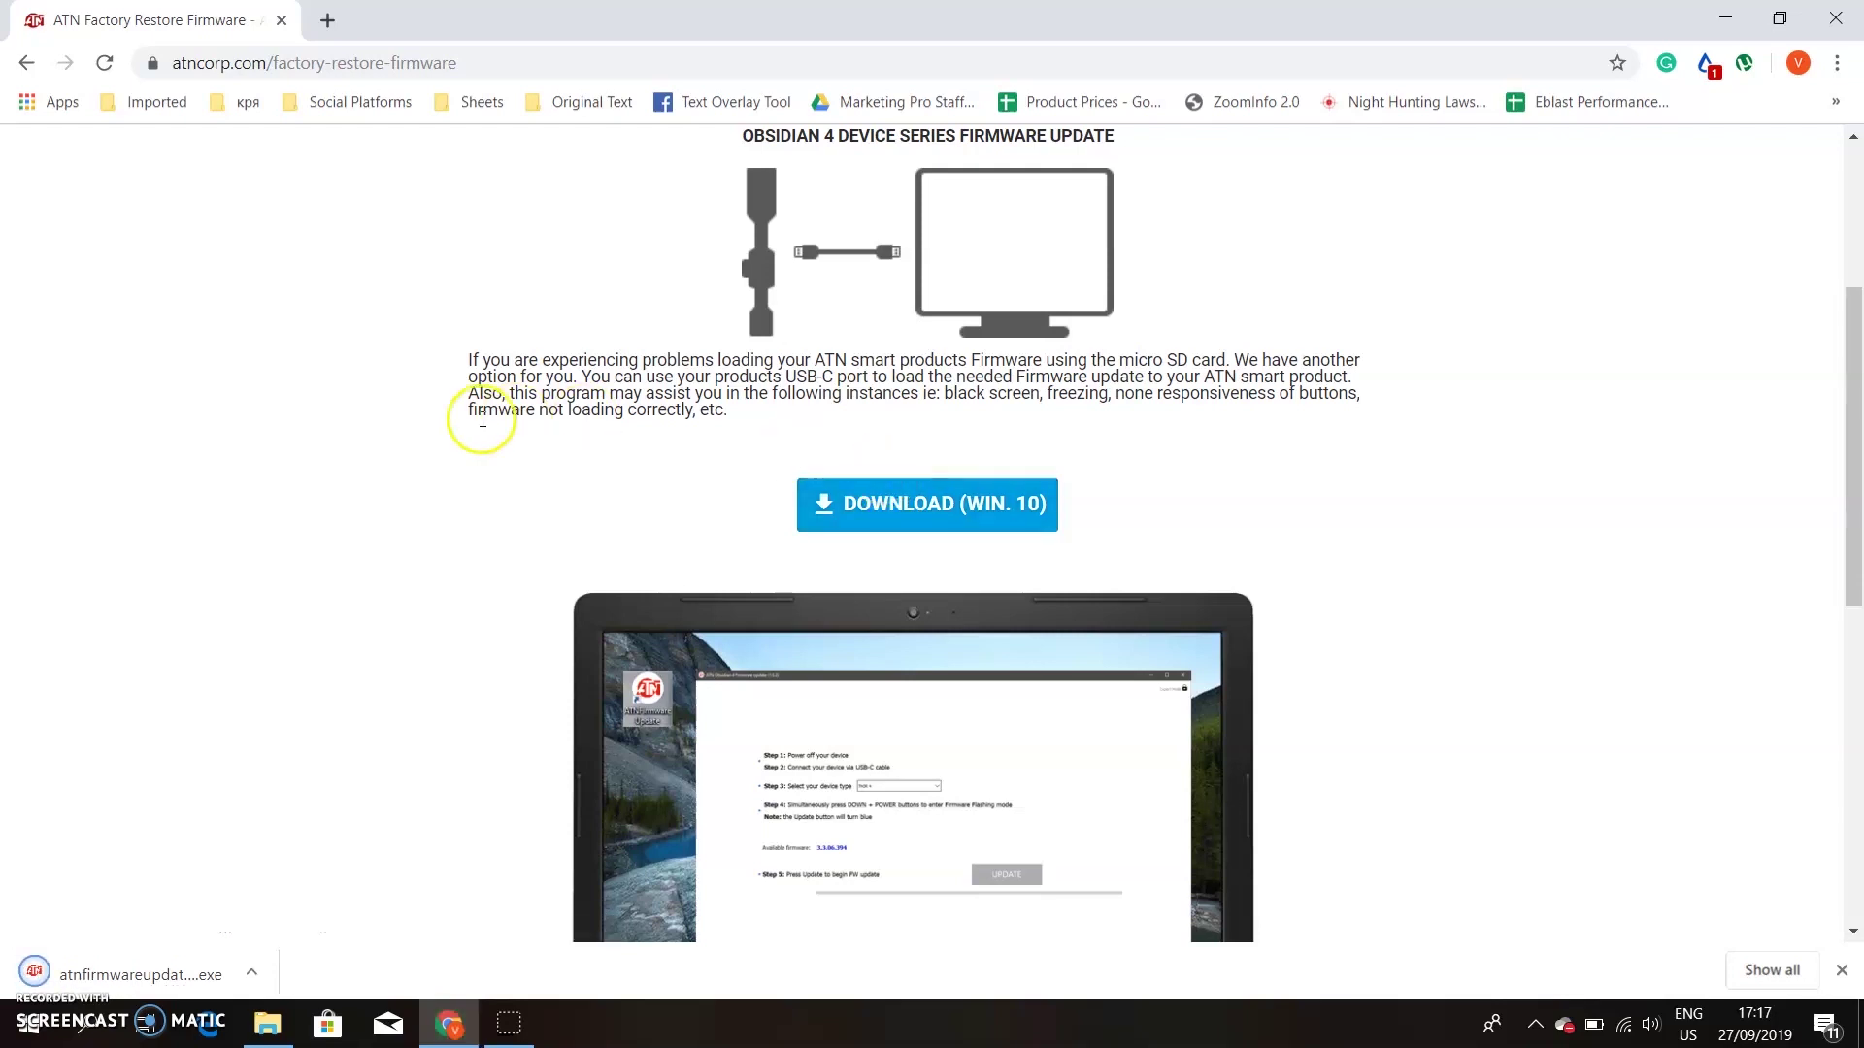
Show the downloaded setup file in a maximized Downloads folder and run it with admin approval.
right_click(115, 973)
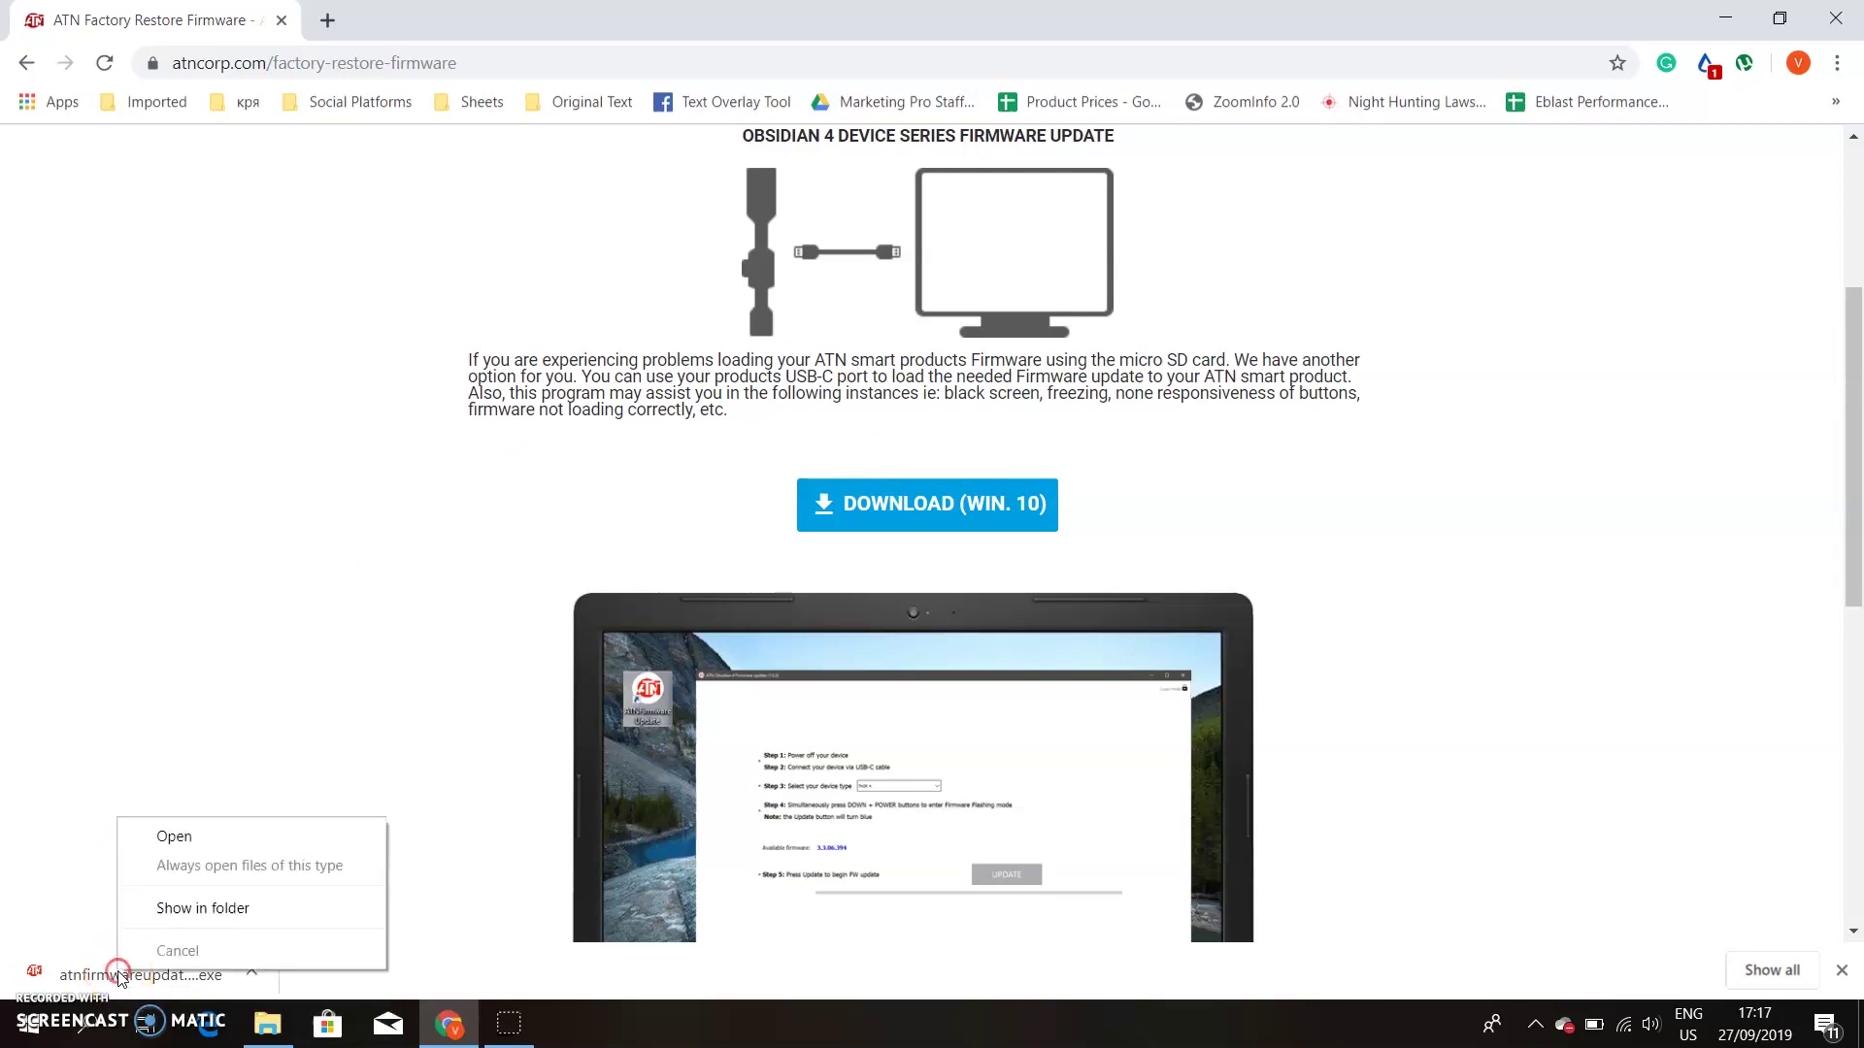
click(167, 913)
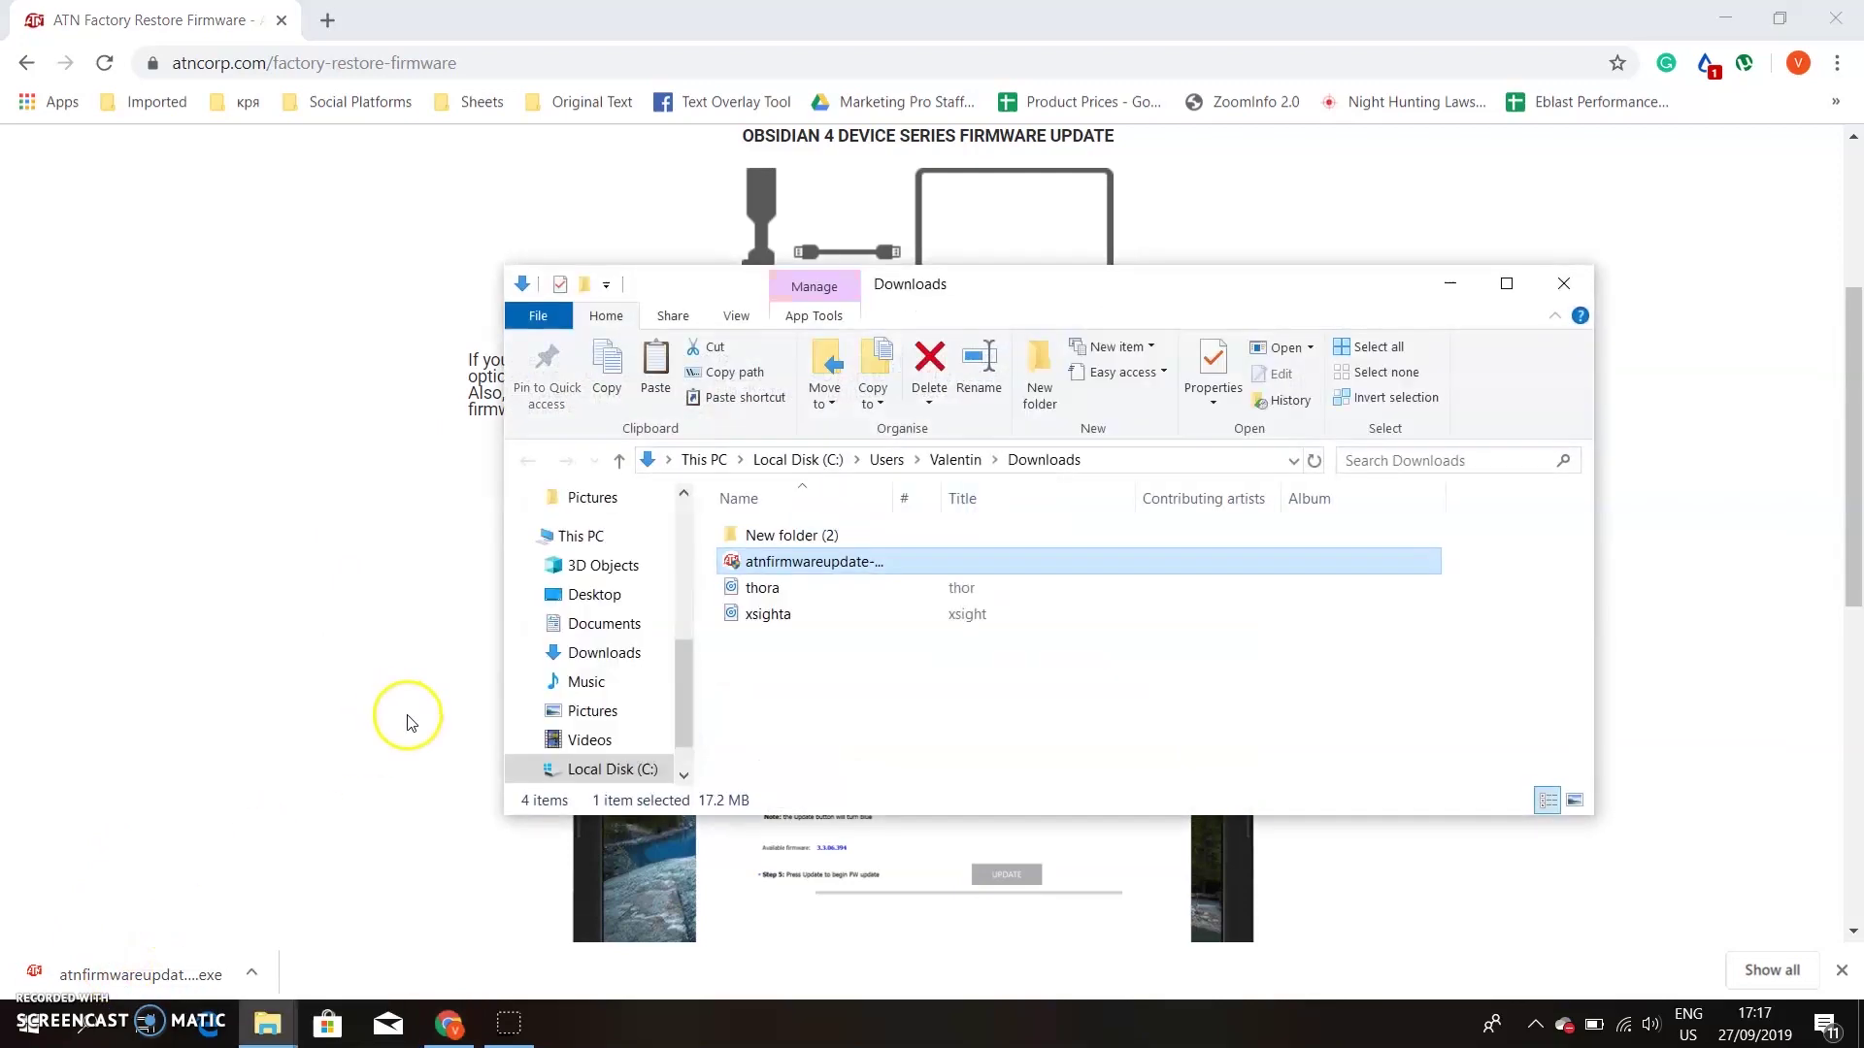
click(1506, 283)
click(277, 341)
double_click(287, 290)
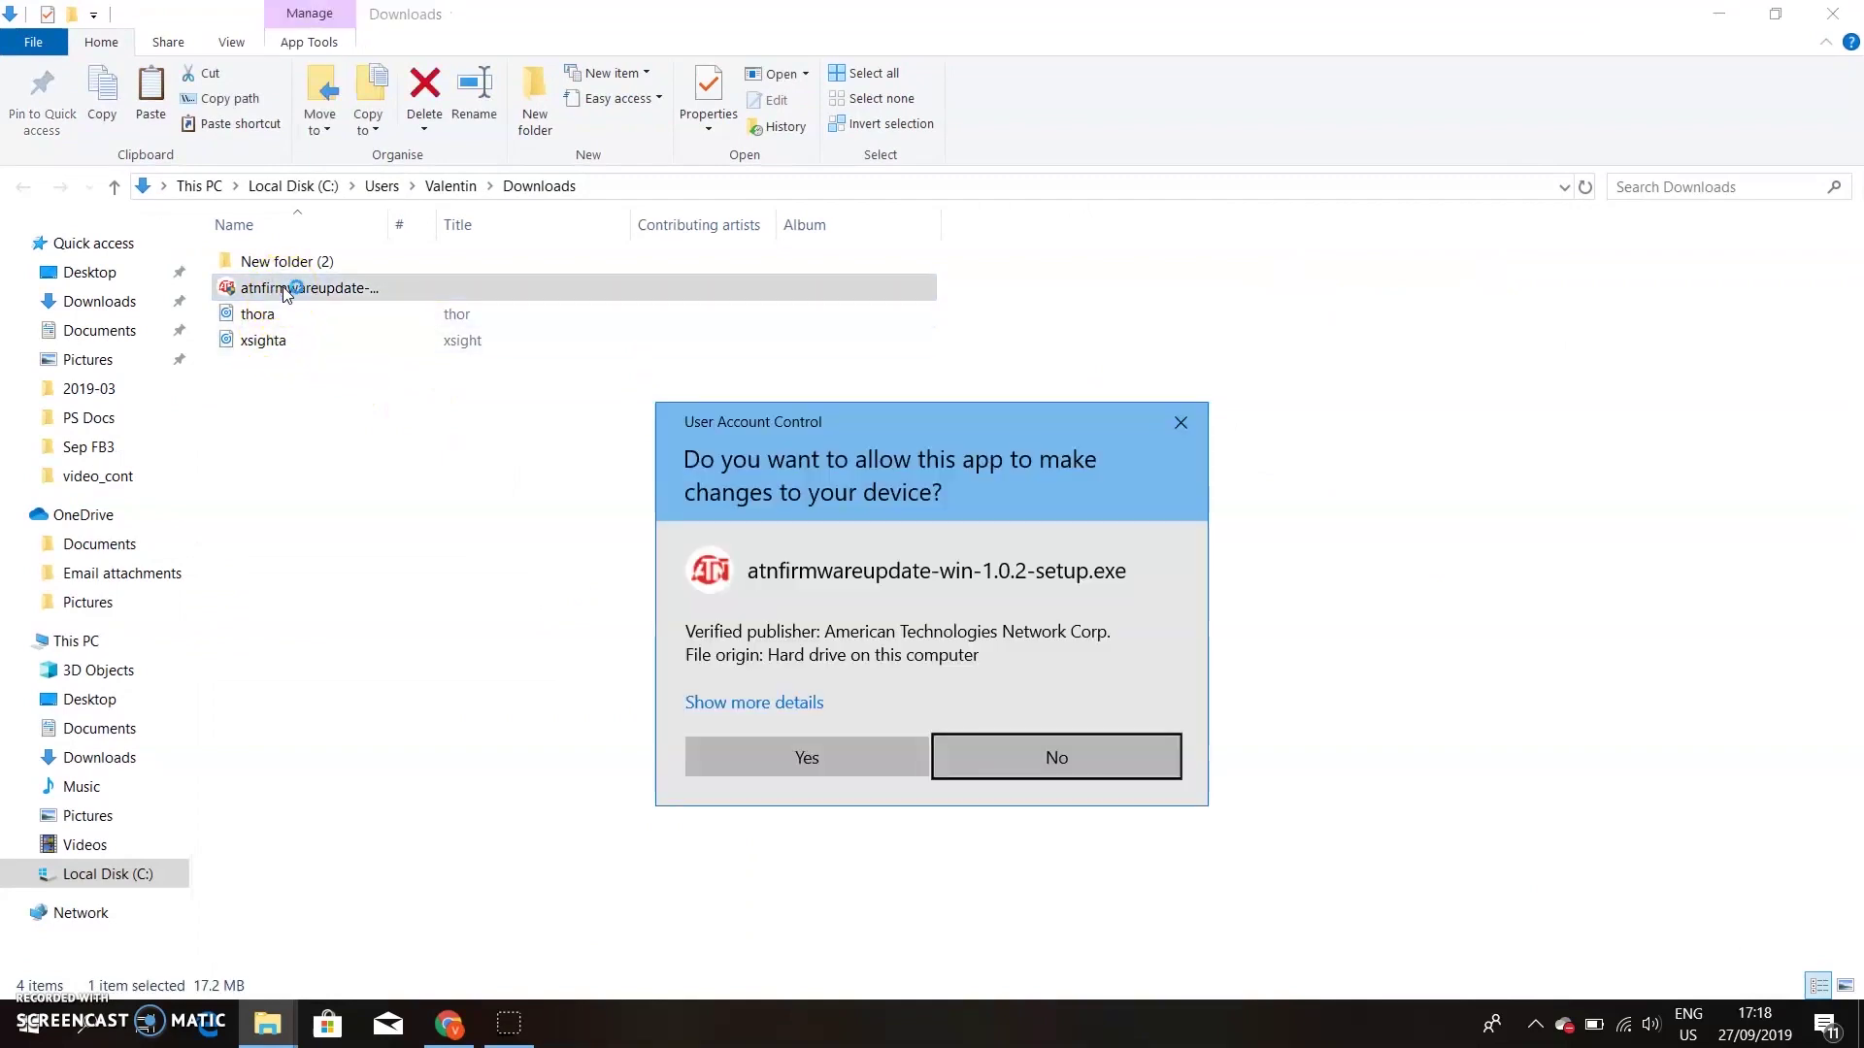
click(818, 749)
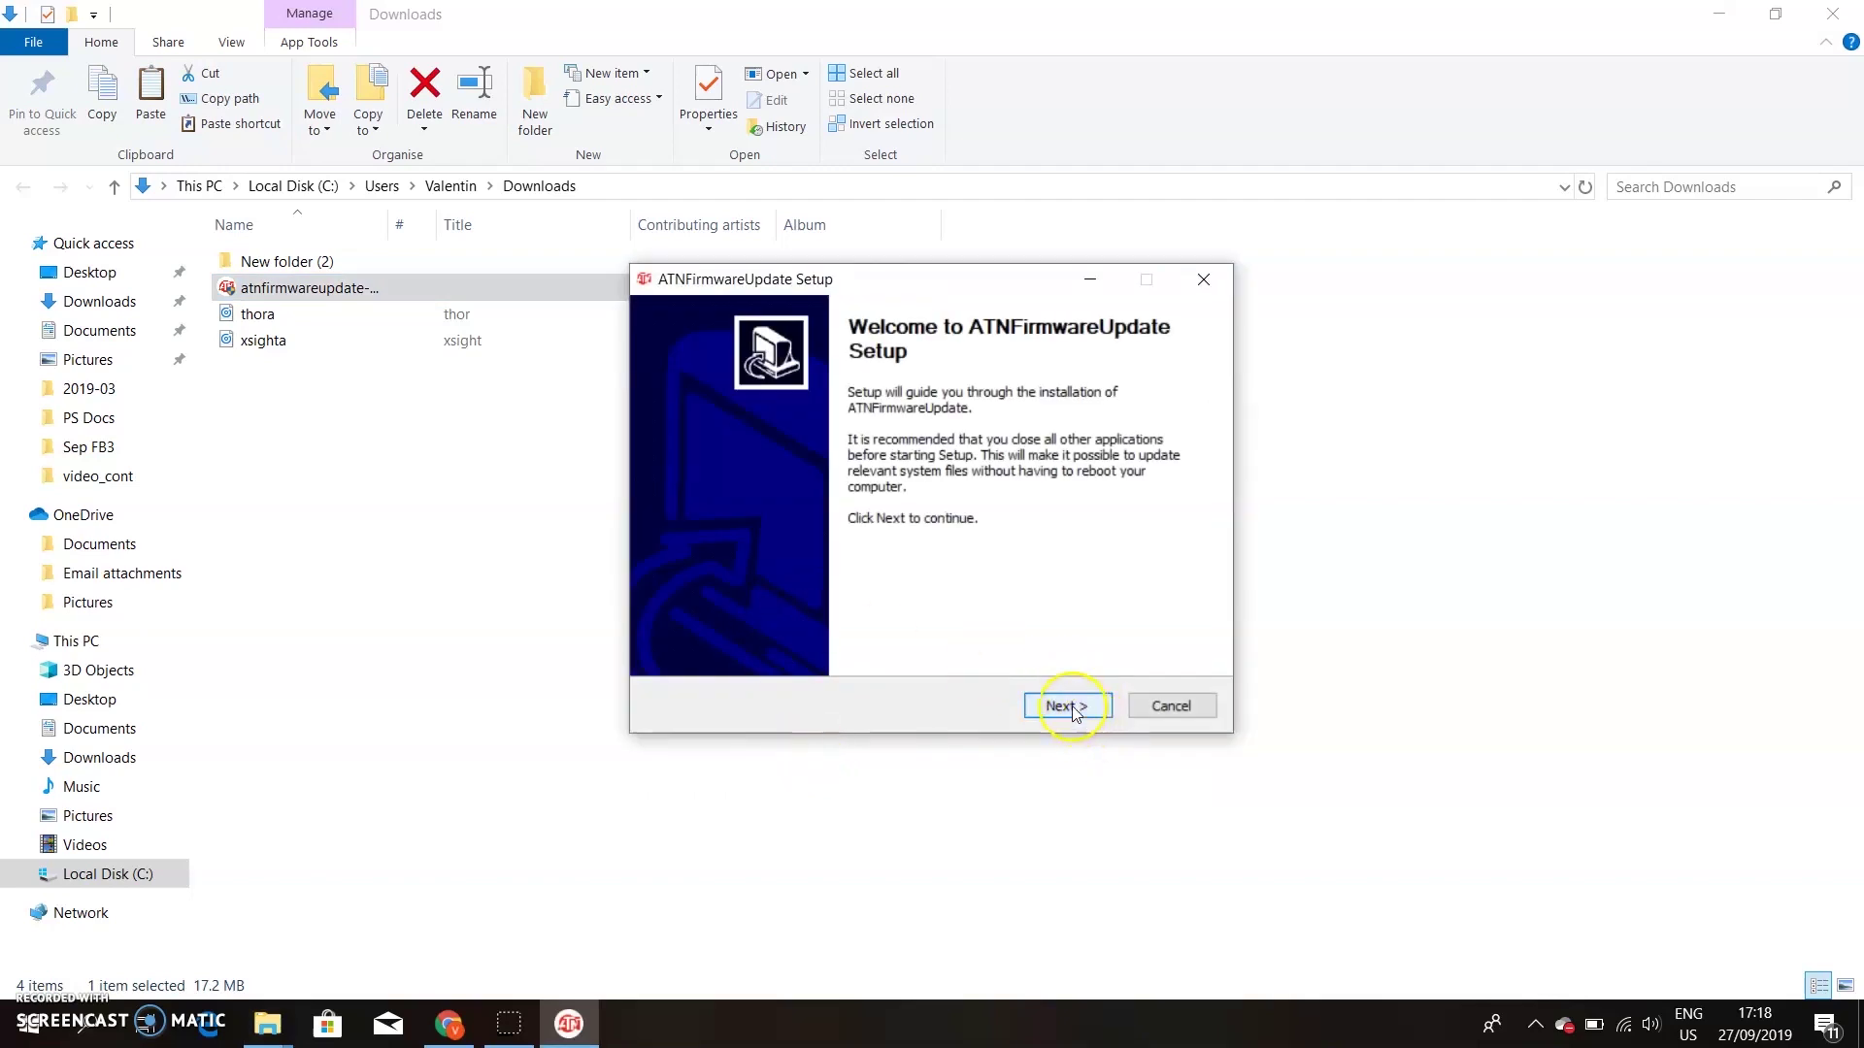
Install ATNFirmwareUpdate to the default folder and complete the Device Driver Installation Wizard.
click(1071, 707)
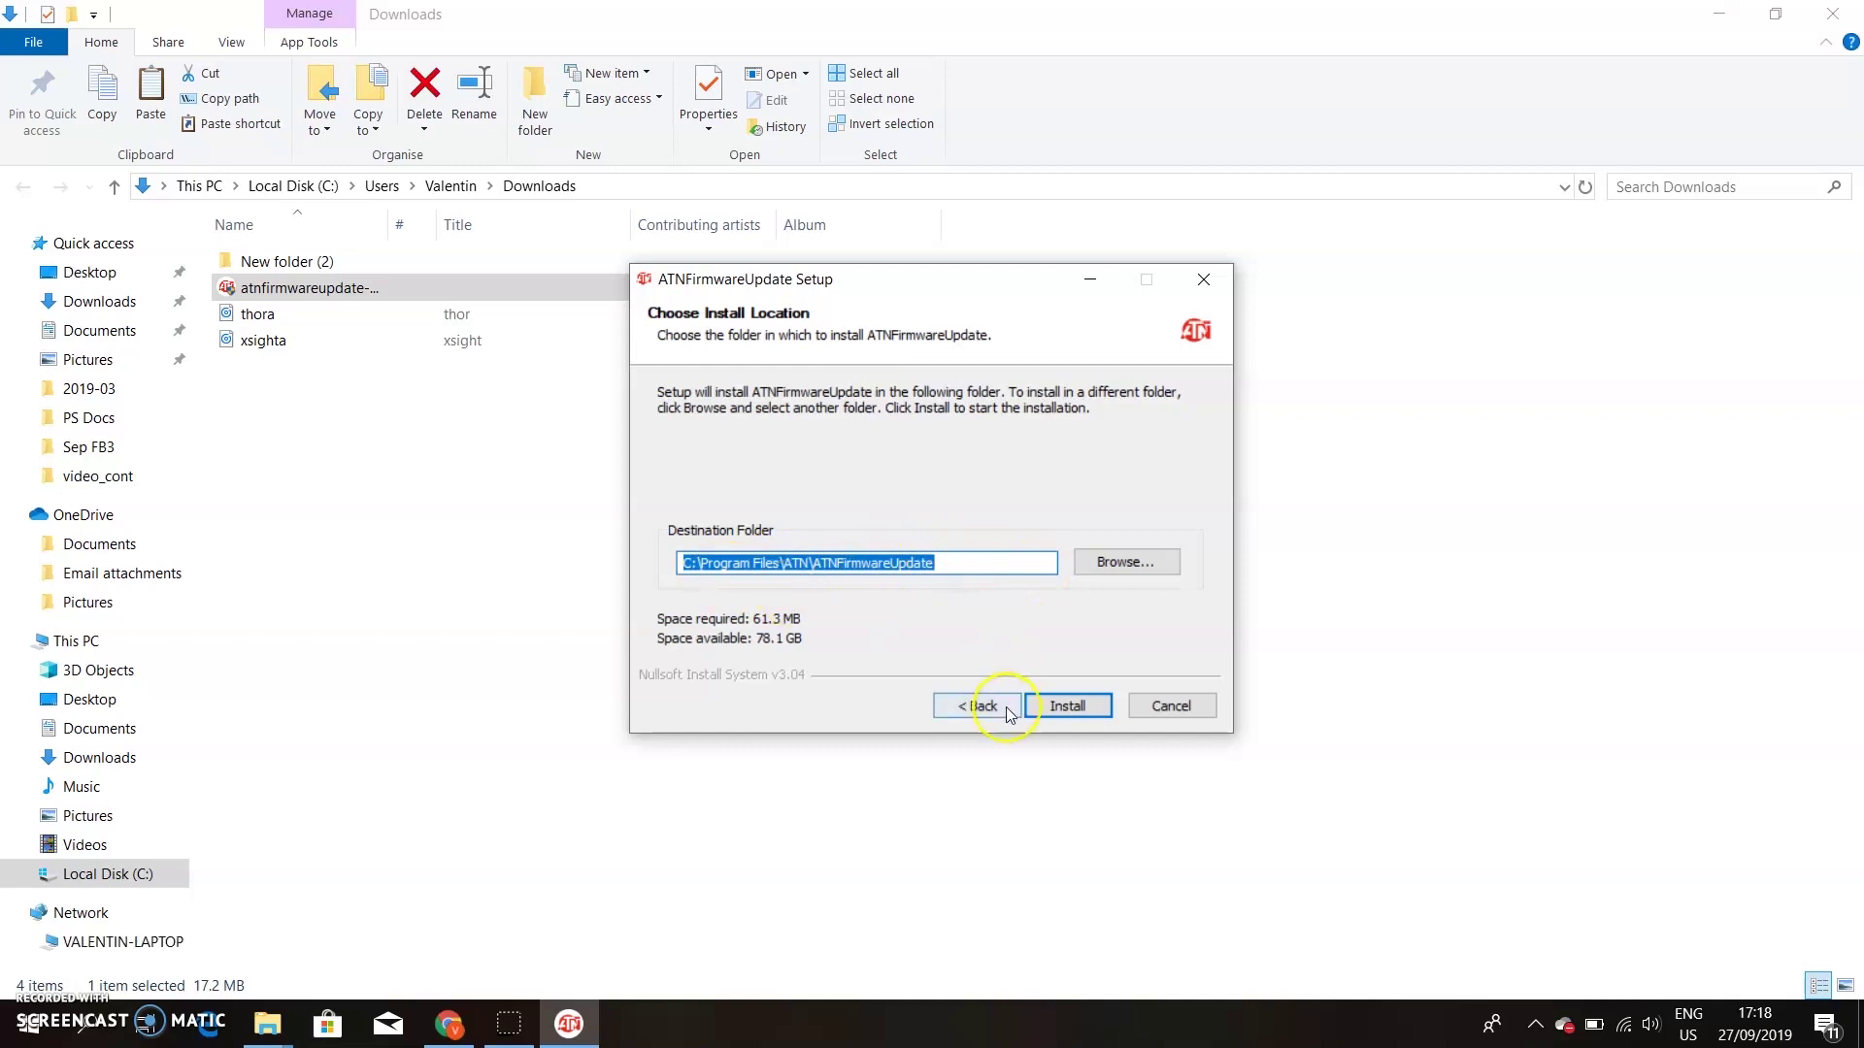
click(1064, 713)
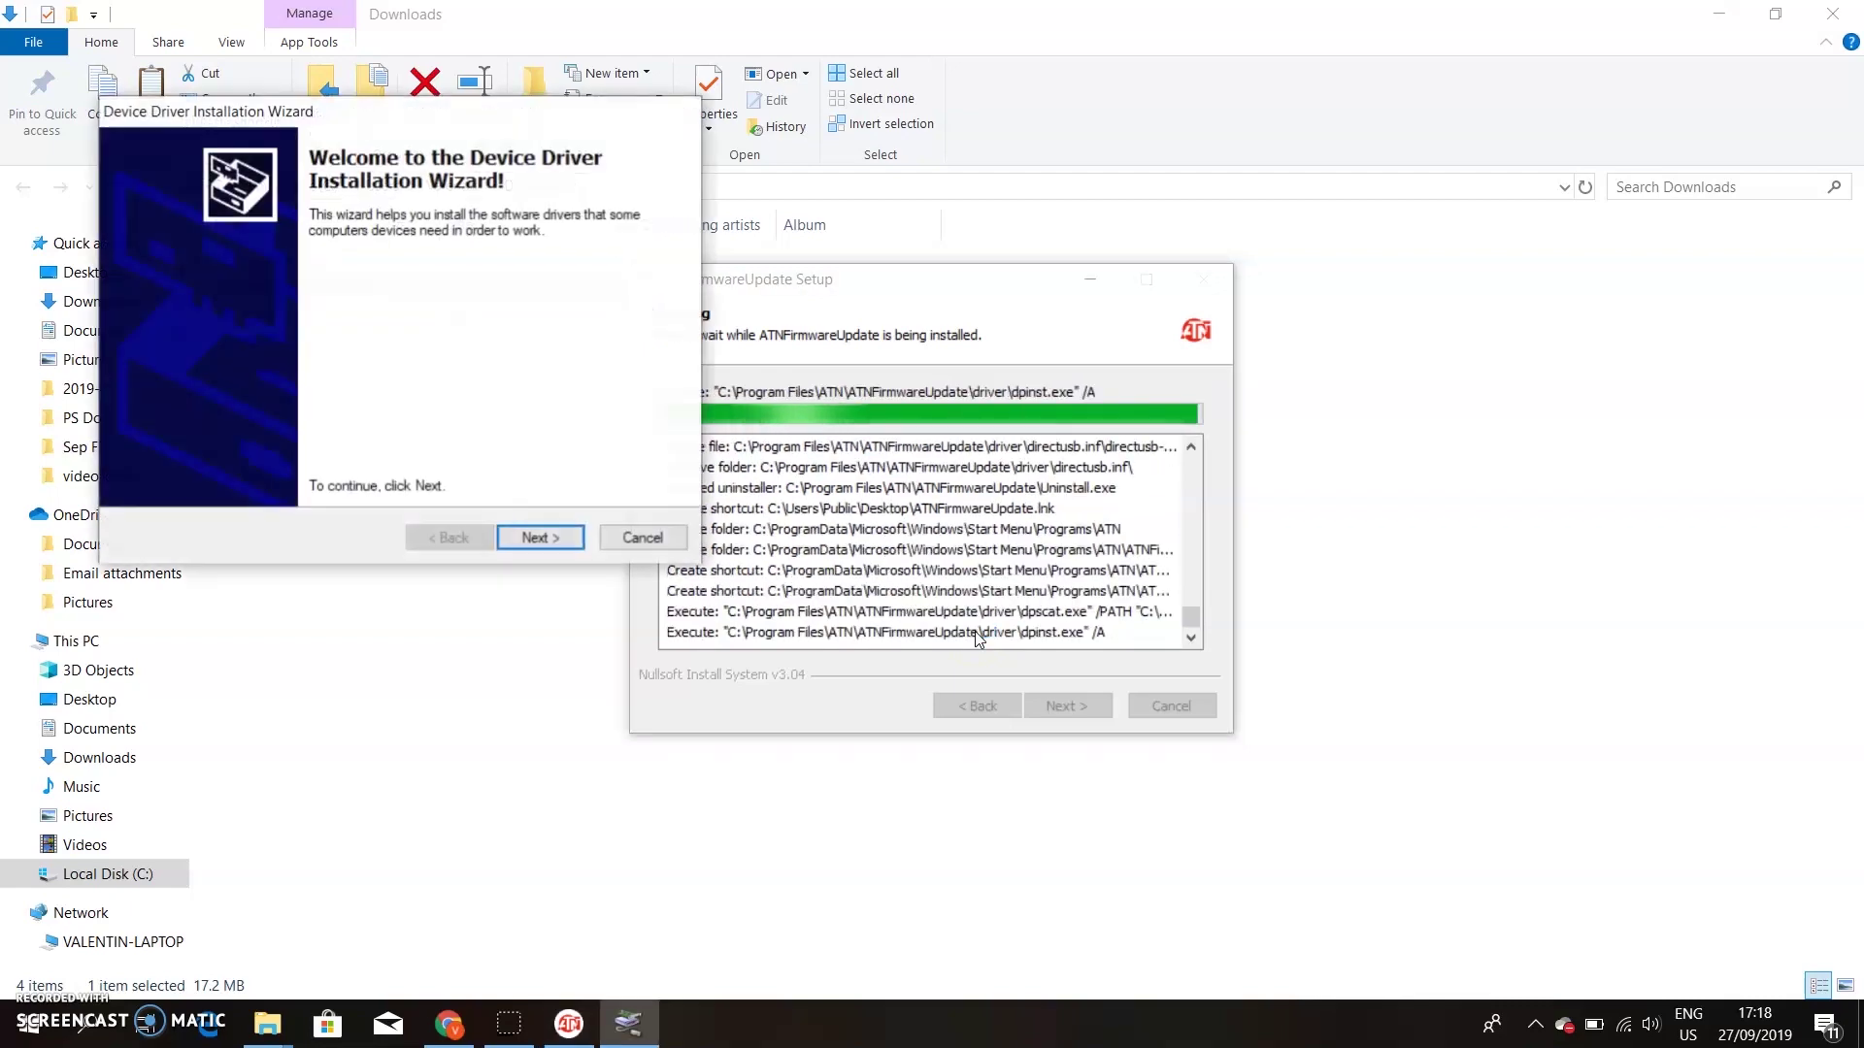
click(539, 541)
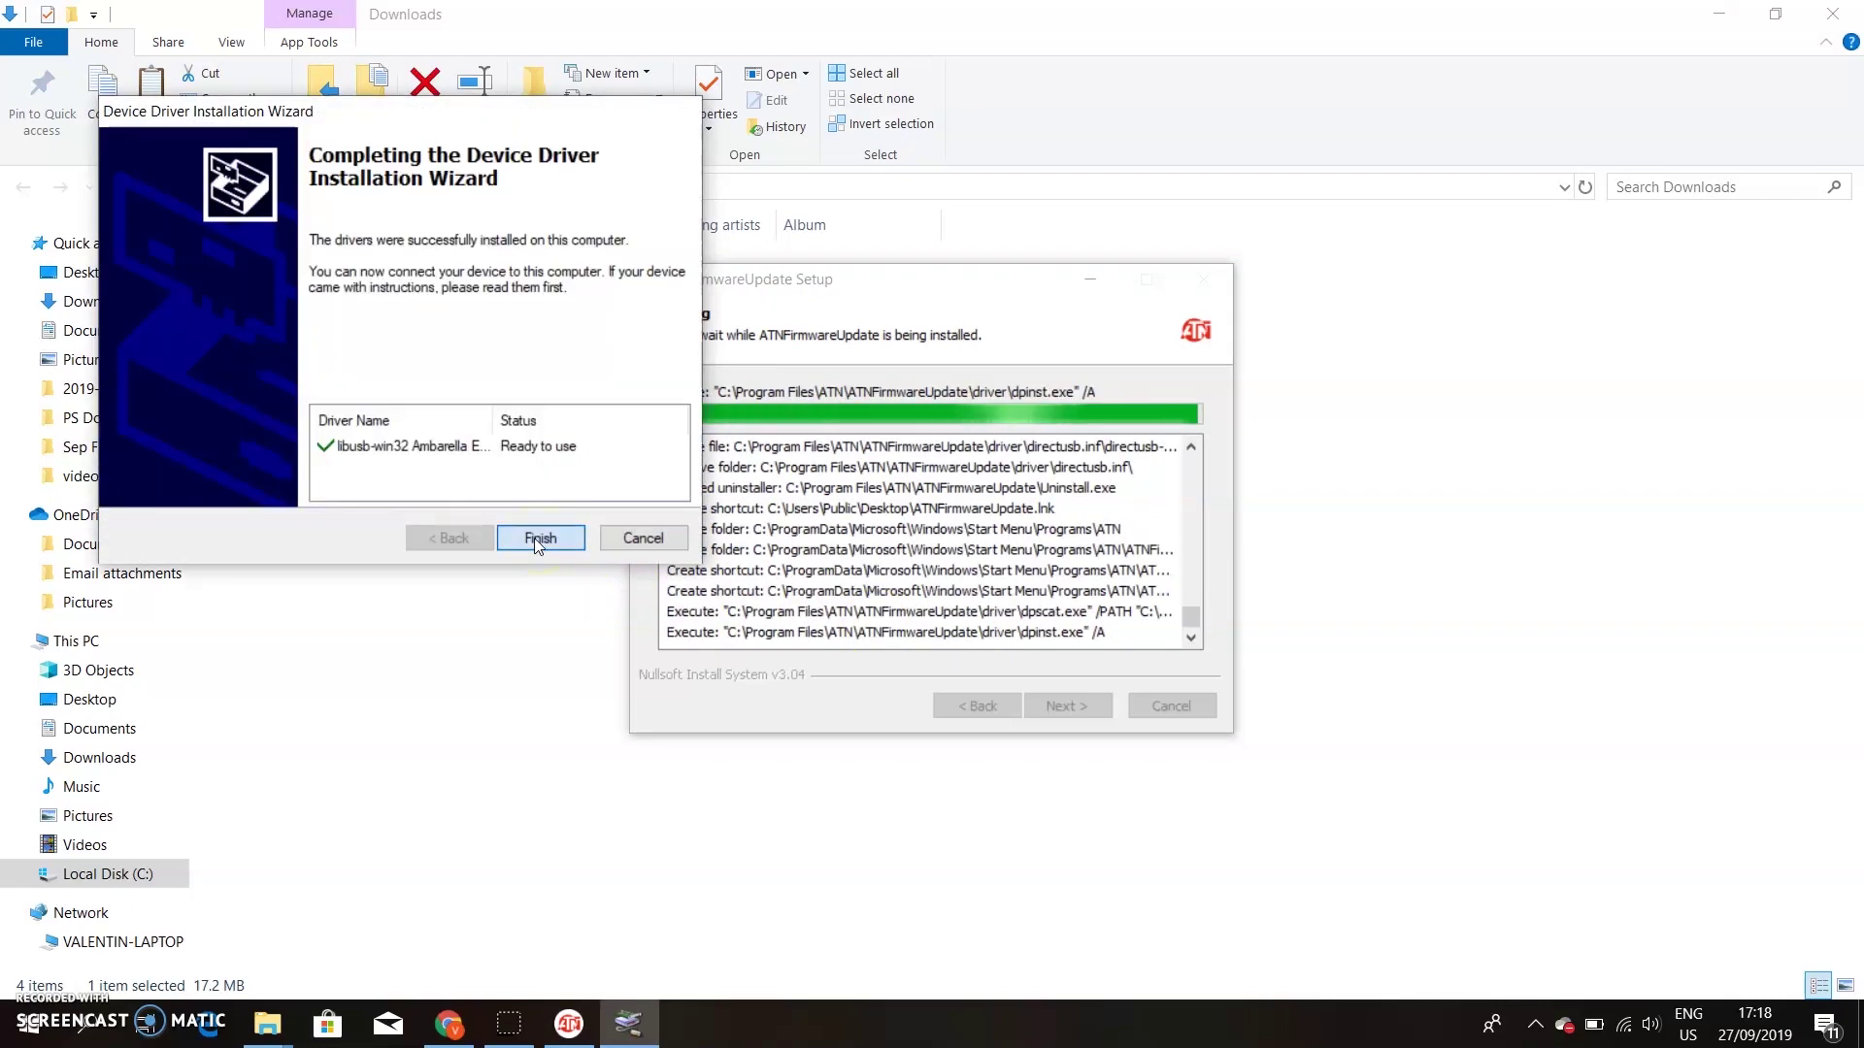
click(534, 537)
click(1065, 701)
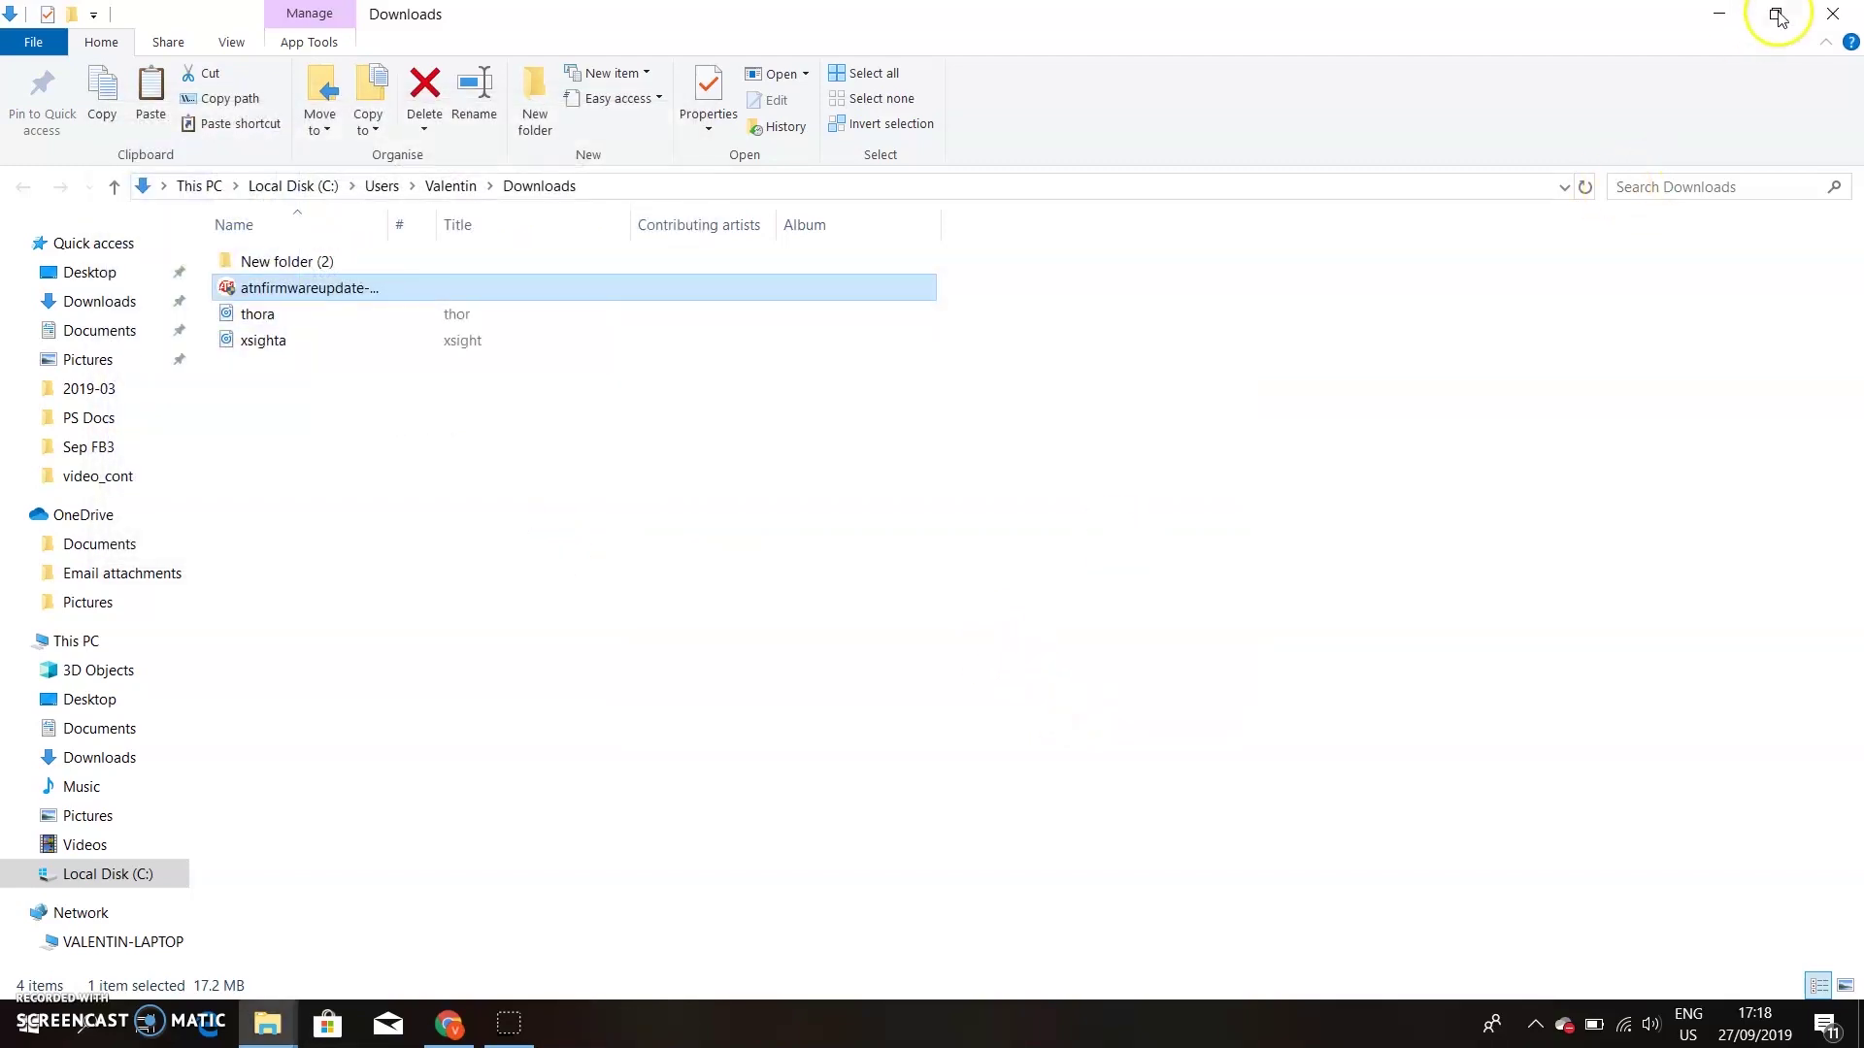
Minimize File Explorer and Chrome, then launch the ATNFirmware Update desktop shortcut.
click(1719, 16)
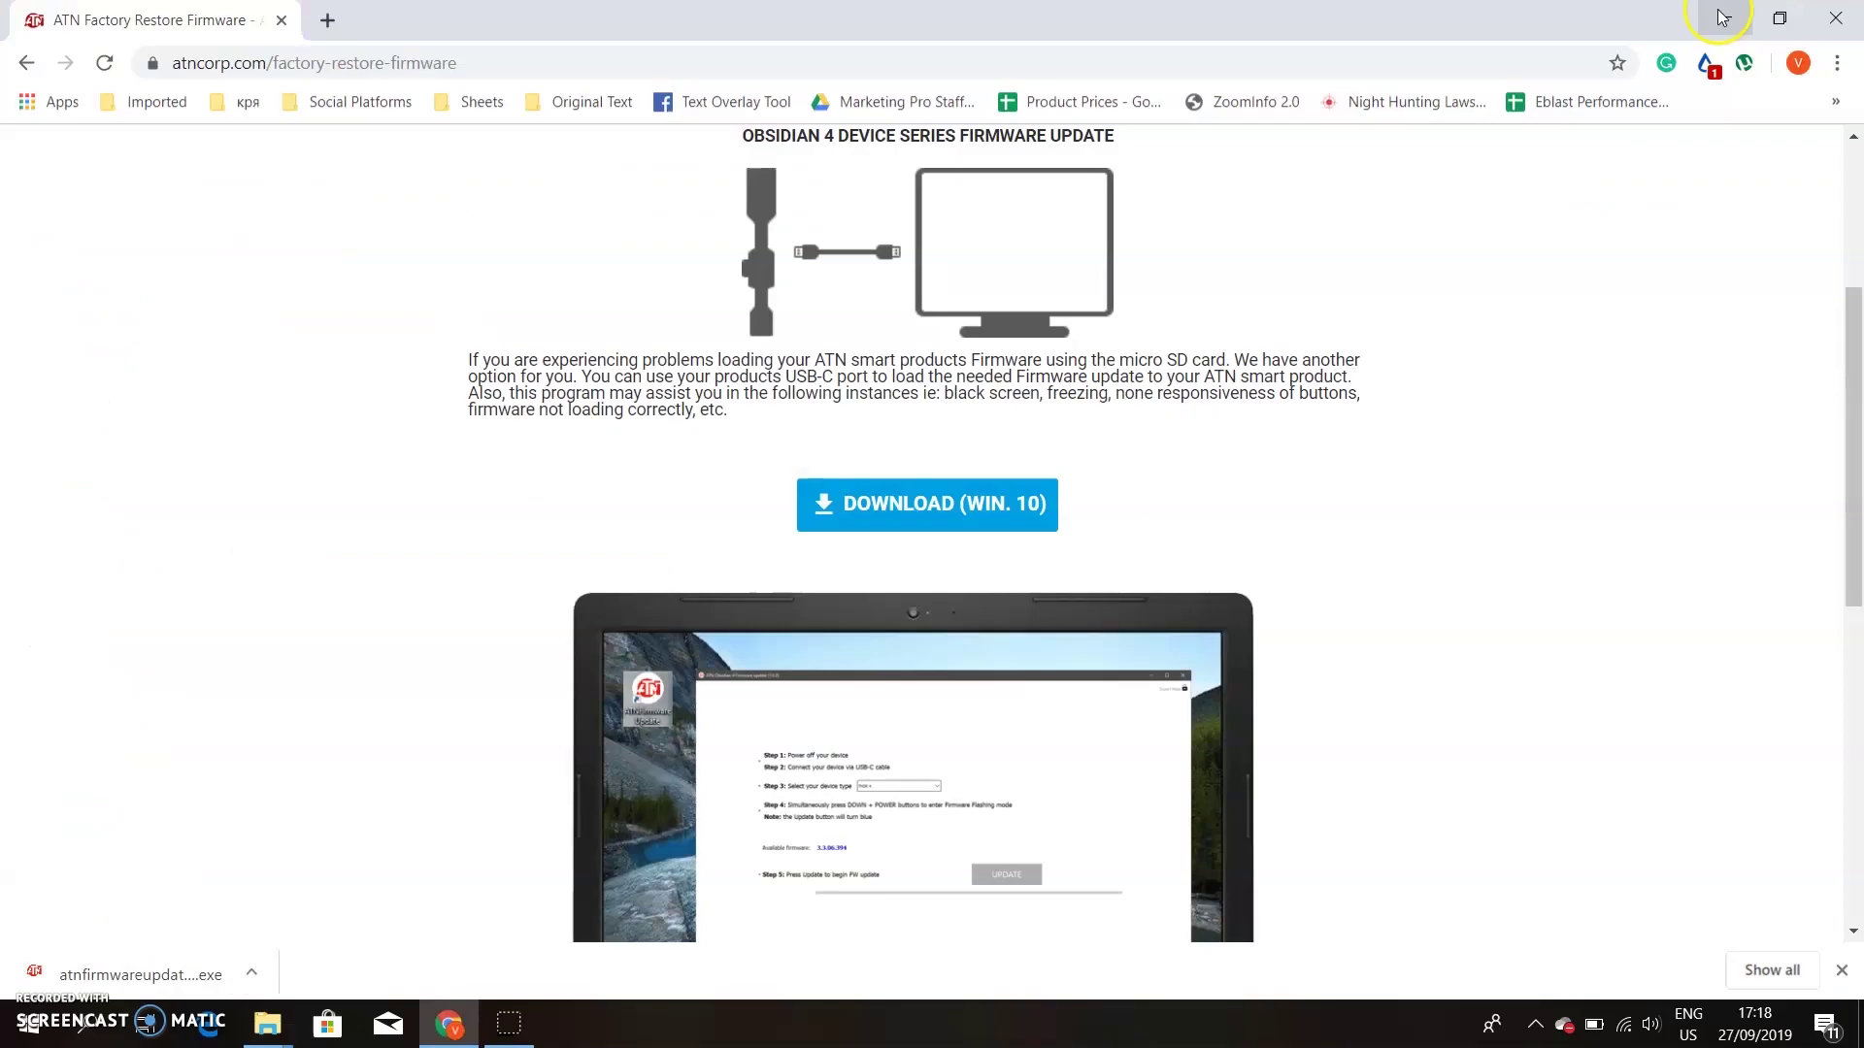
click(1719, 17)
click(321, 529)
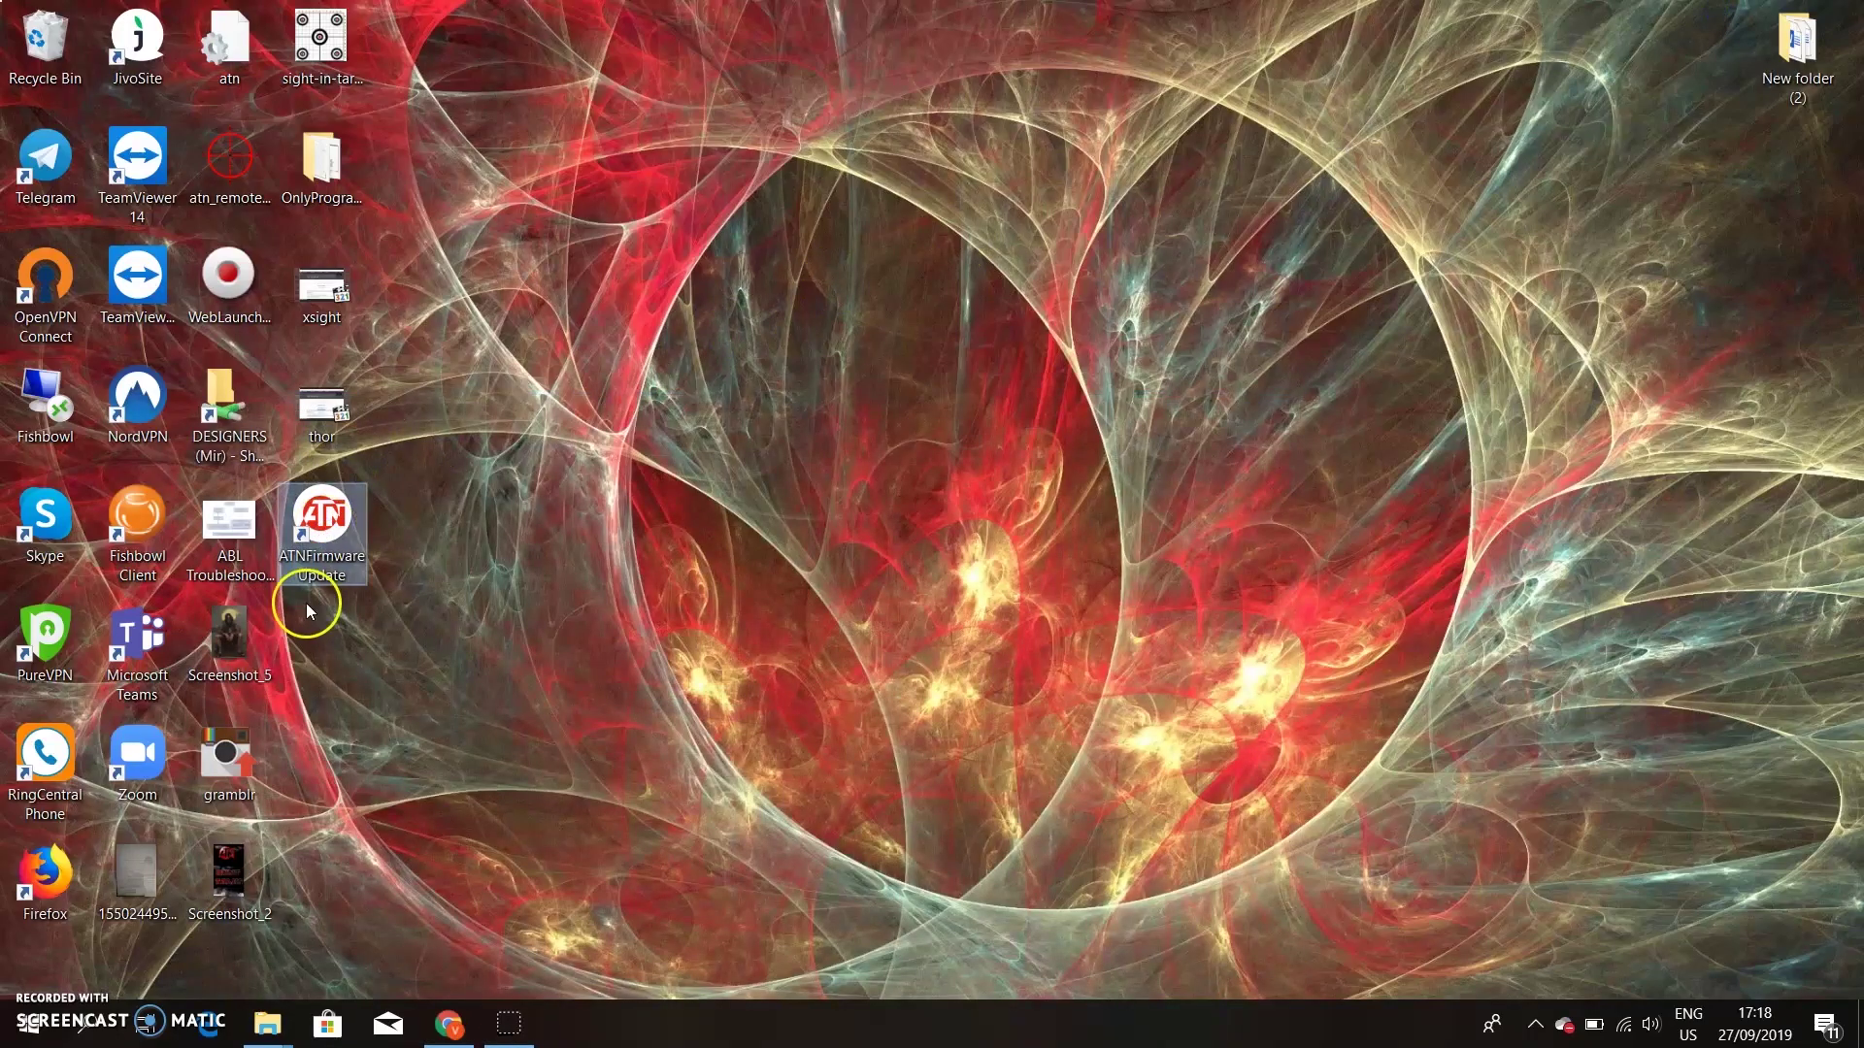
double_click(339, 529)
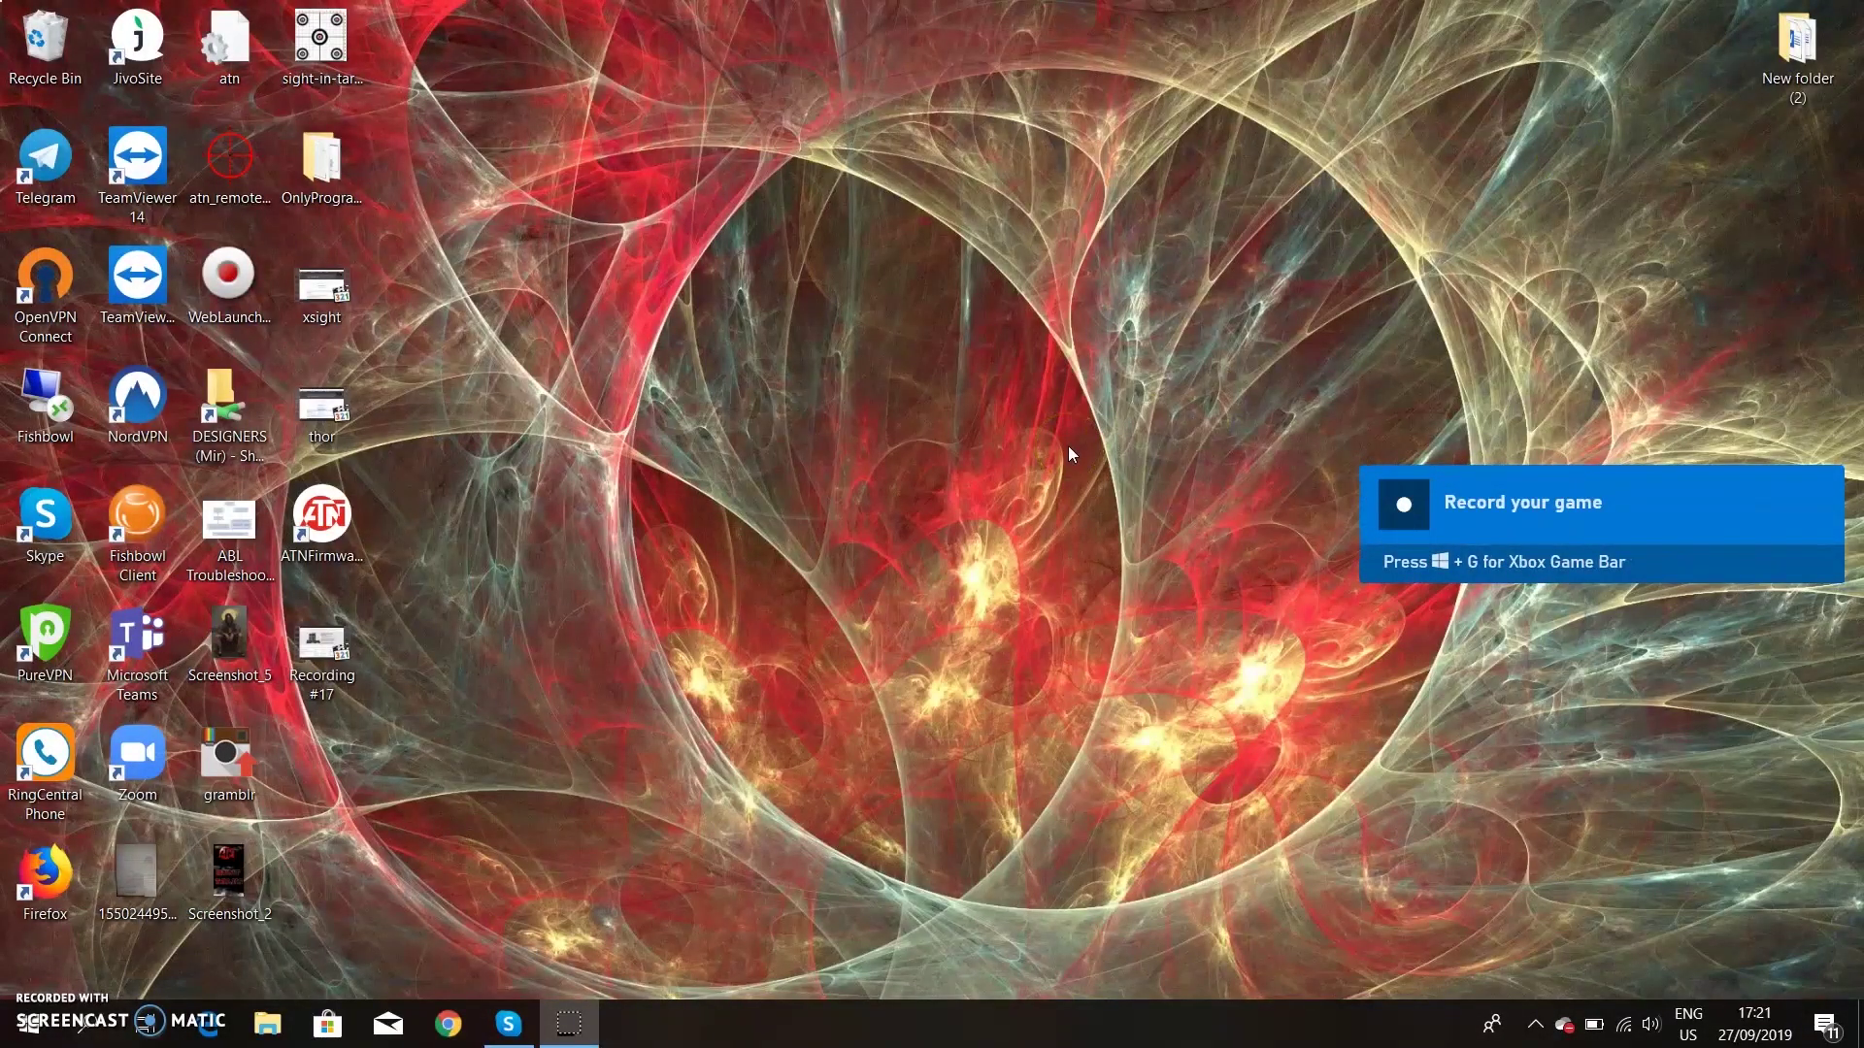
click(321, 522)
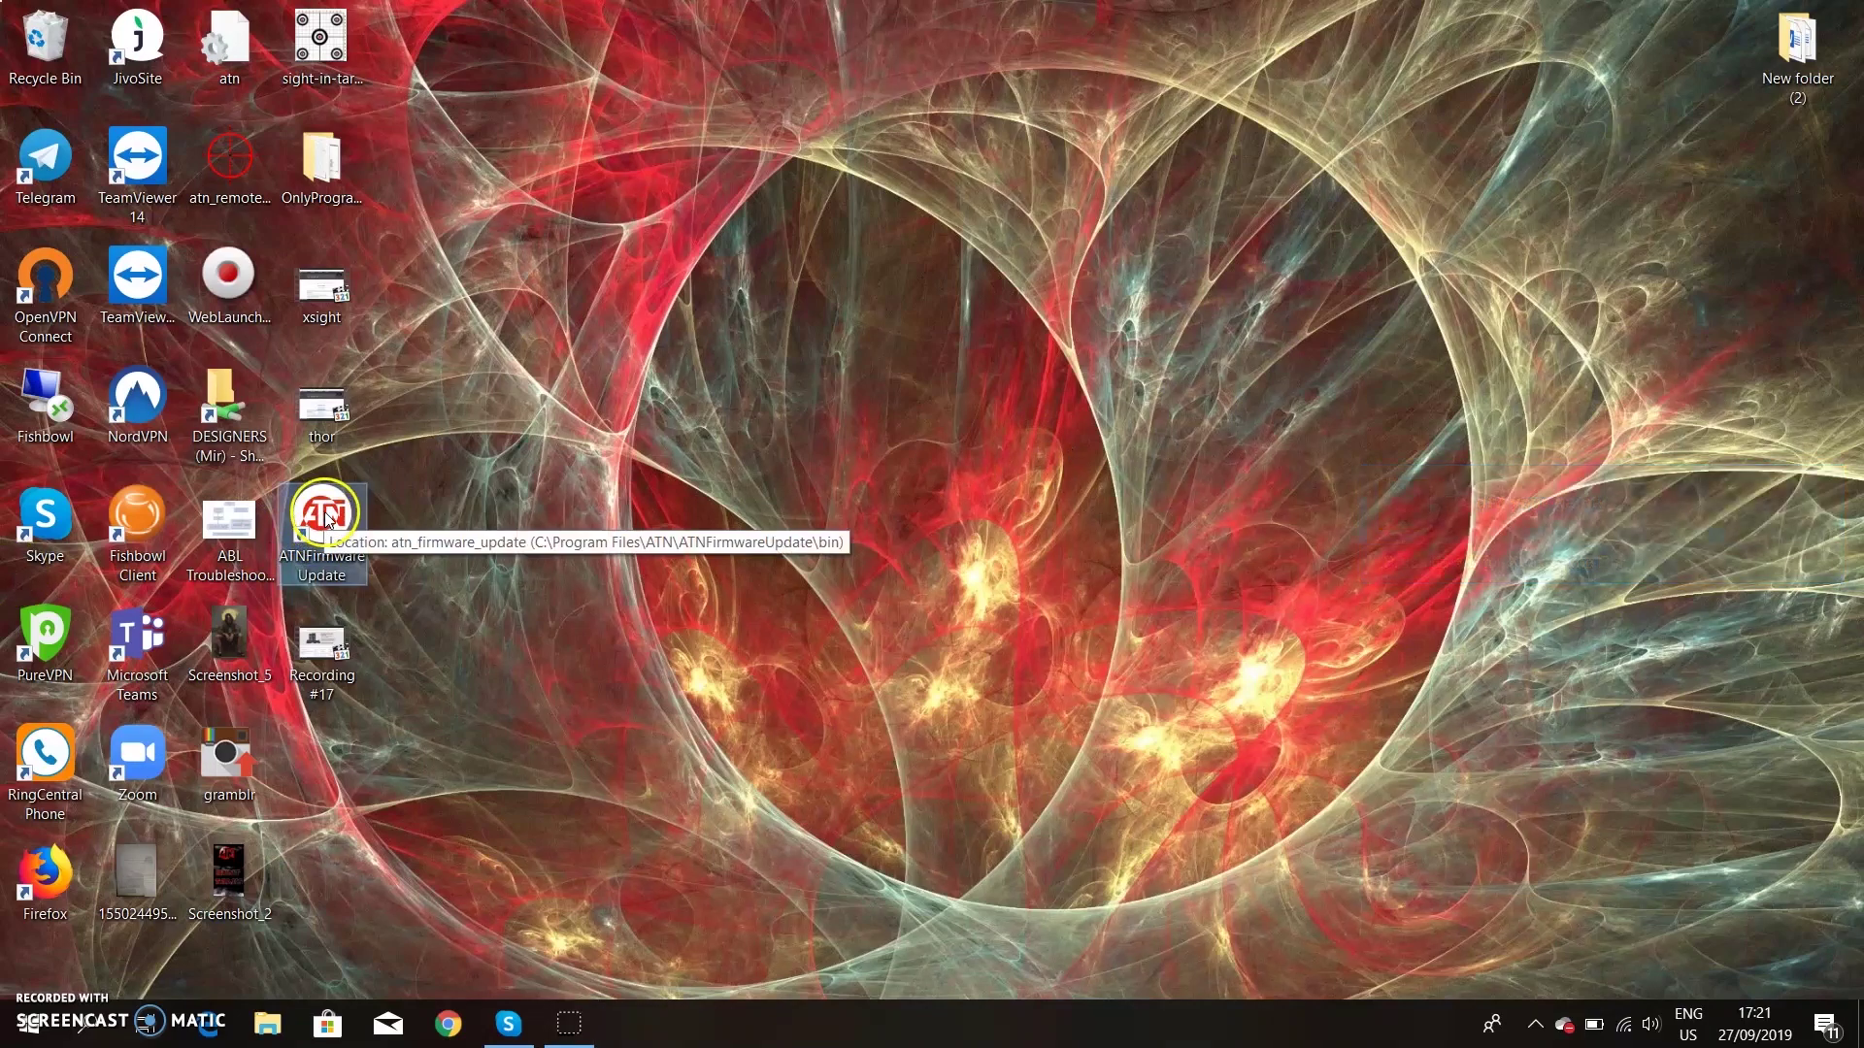
double_click(324, 515)
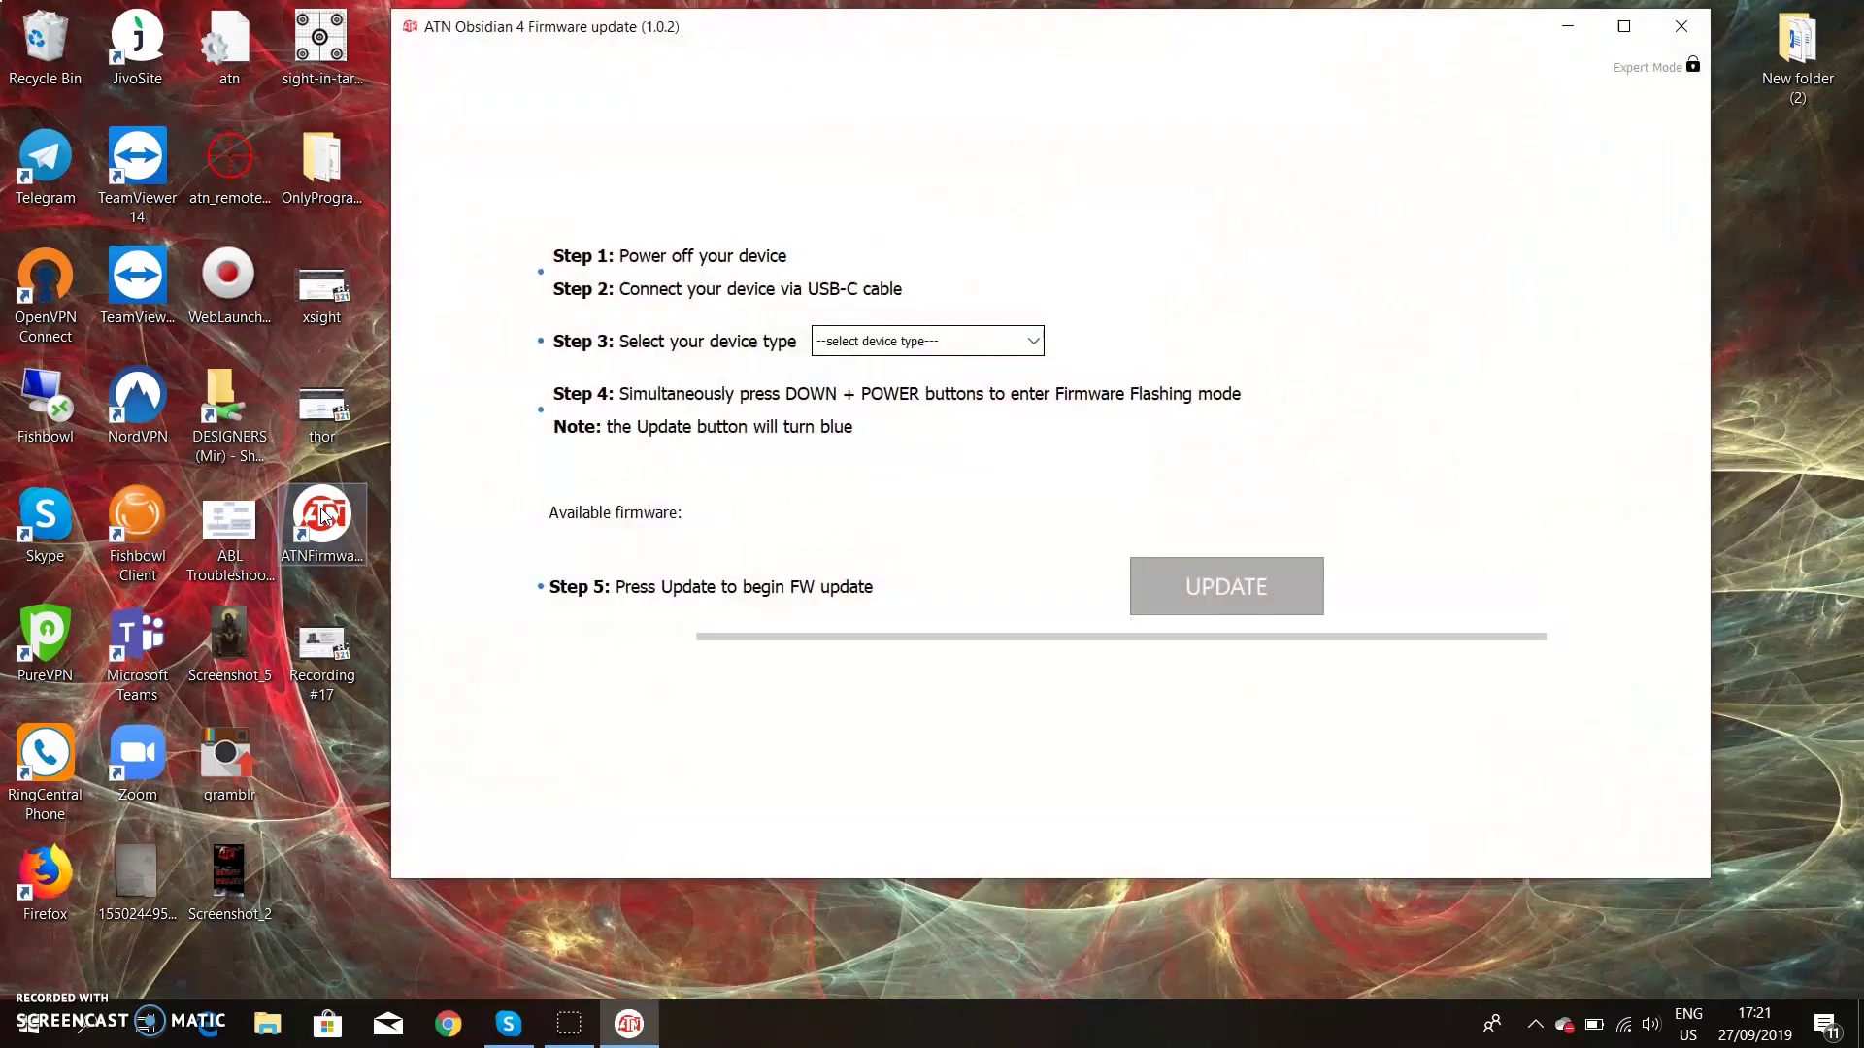
Reposition the ATN Obsidian 4 Firmware update window and expand its device type list.
click(924, 91)
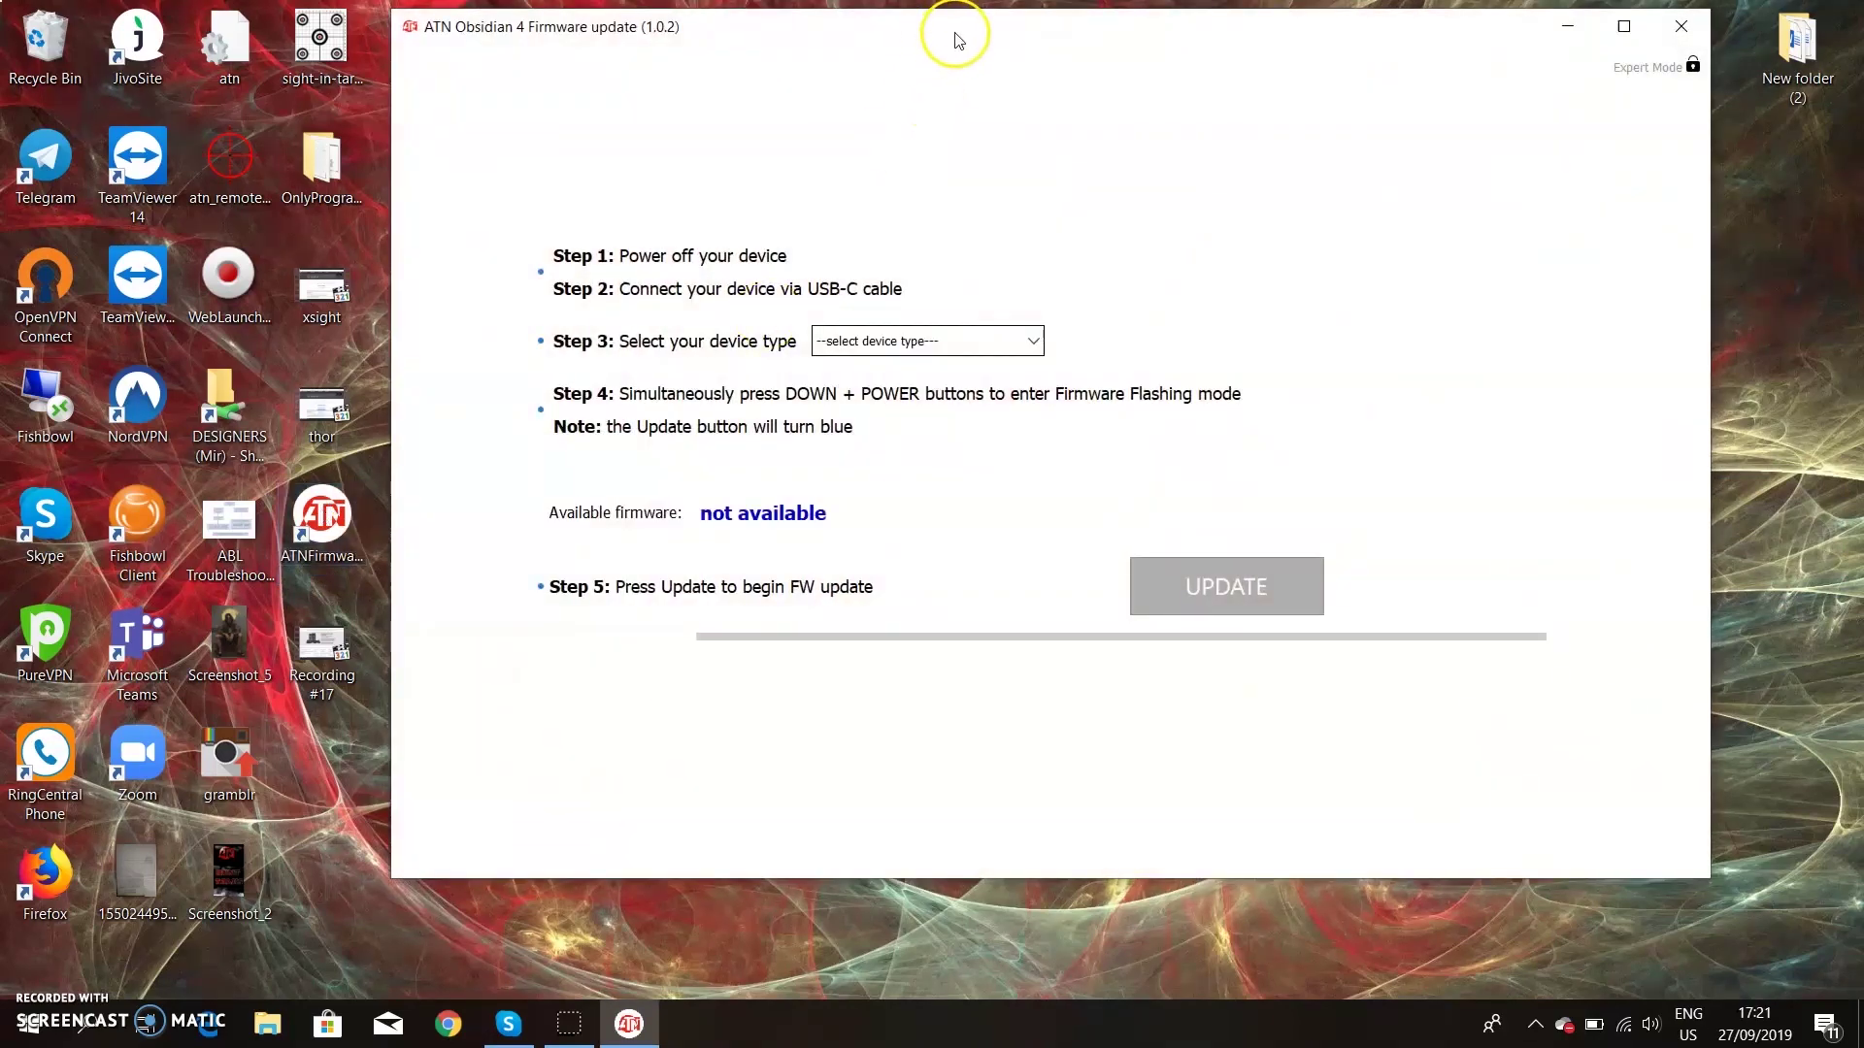
drag(956, 39, 909, 71)
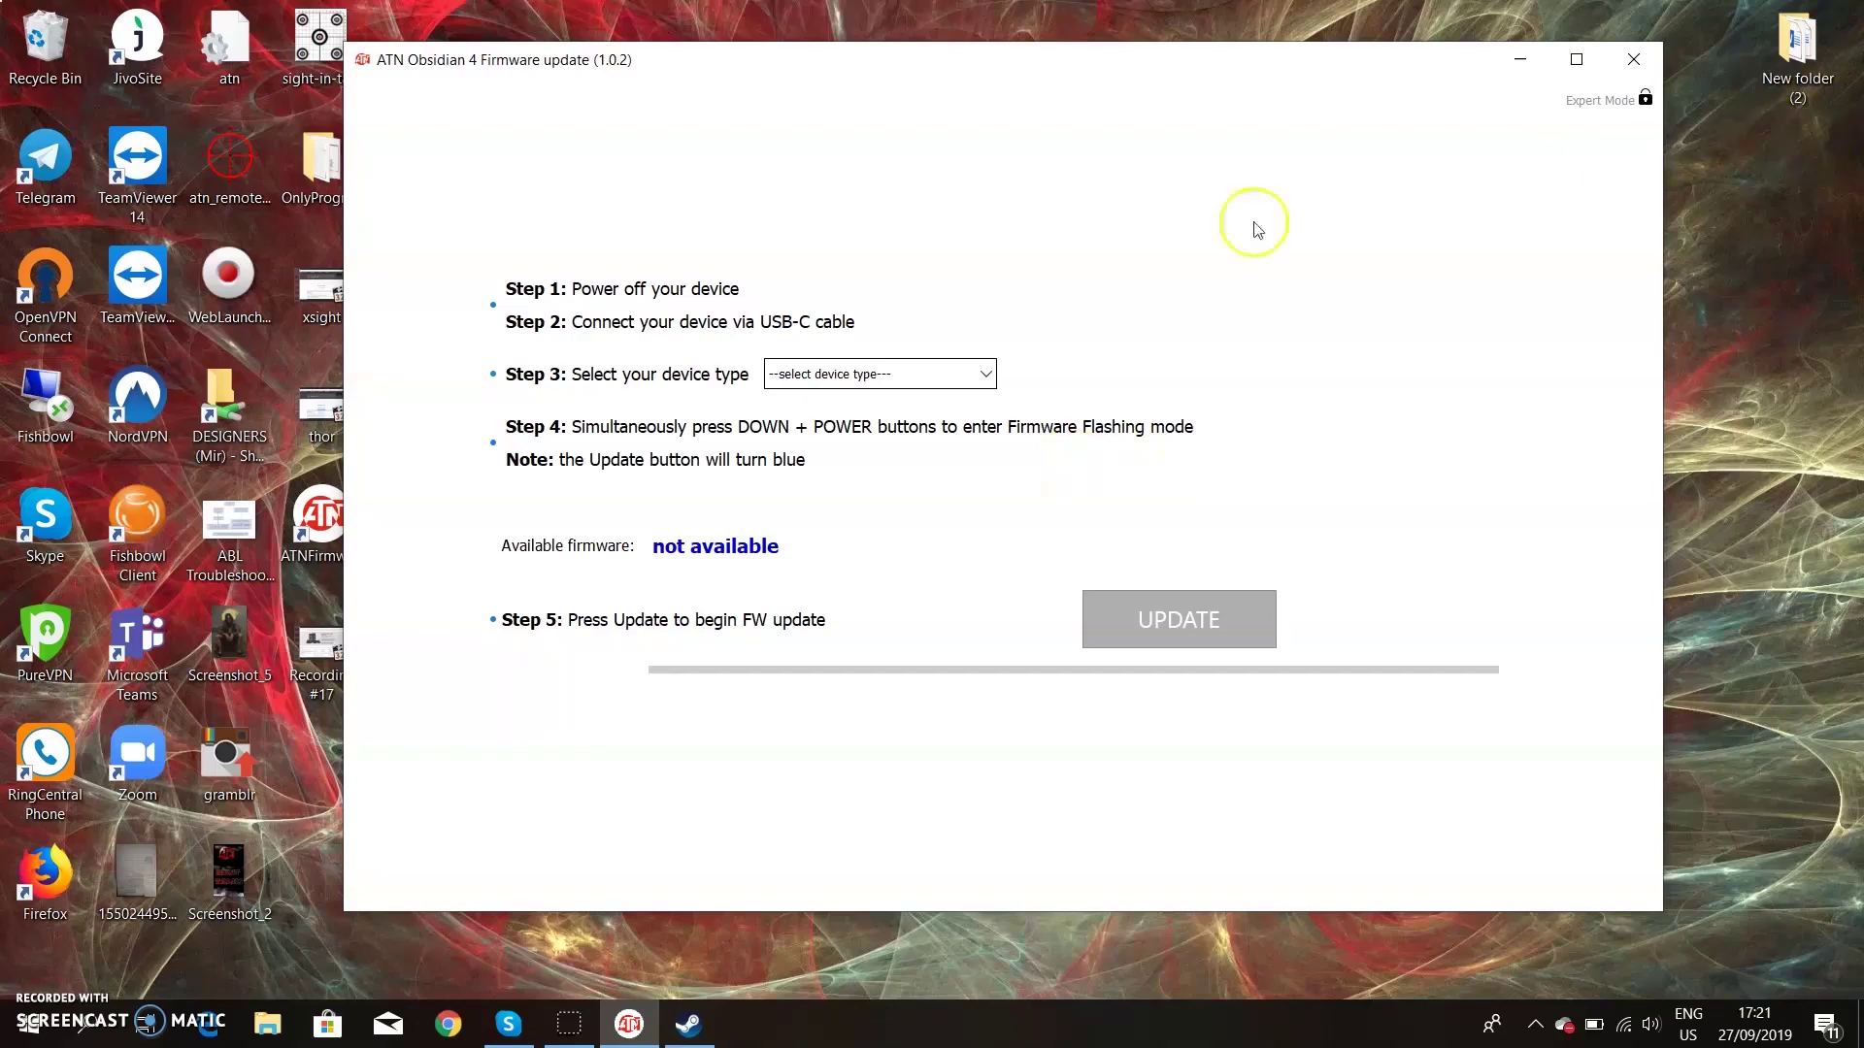
click(968, 378)
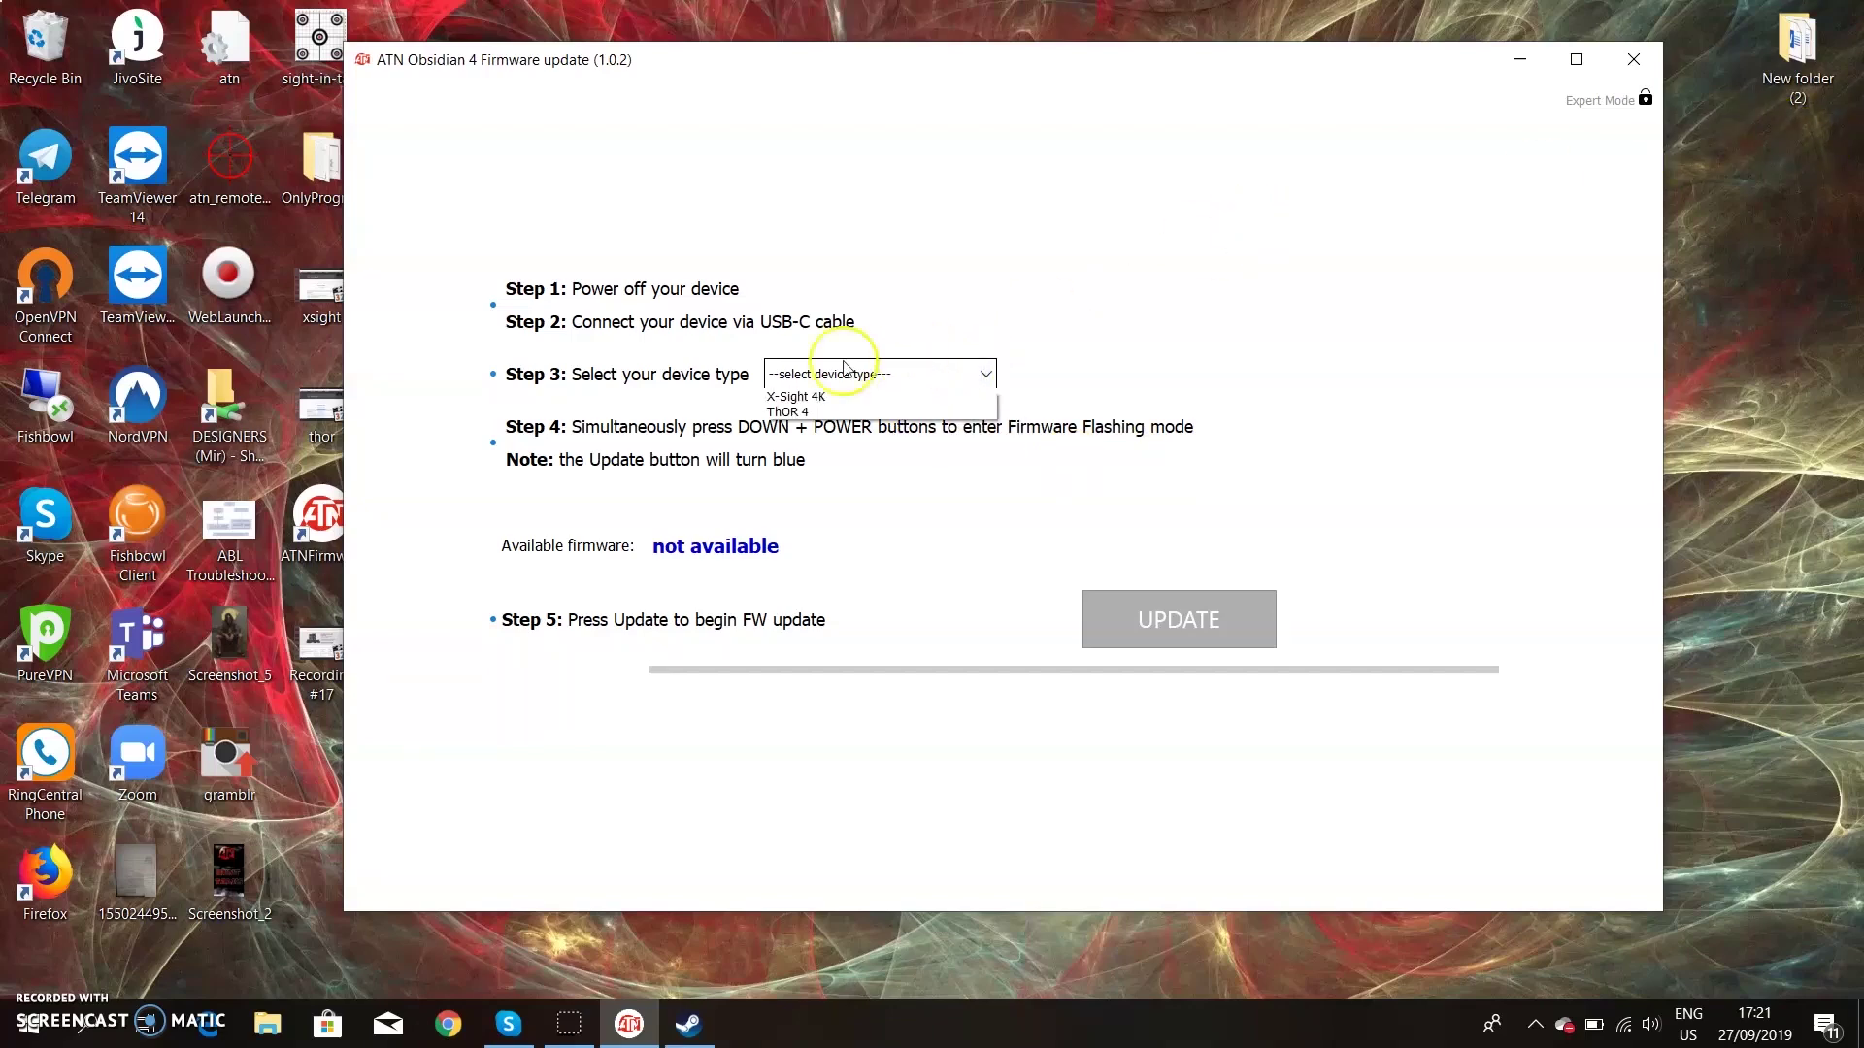
Choose X-Sight 4K as the device type, making firmware 3.1.06.386 available.
click(816, 397)
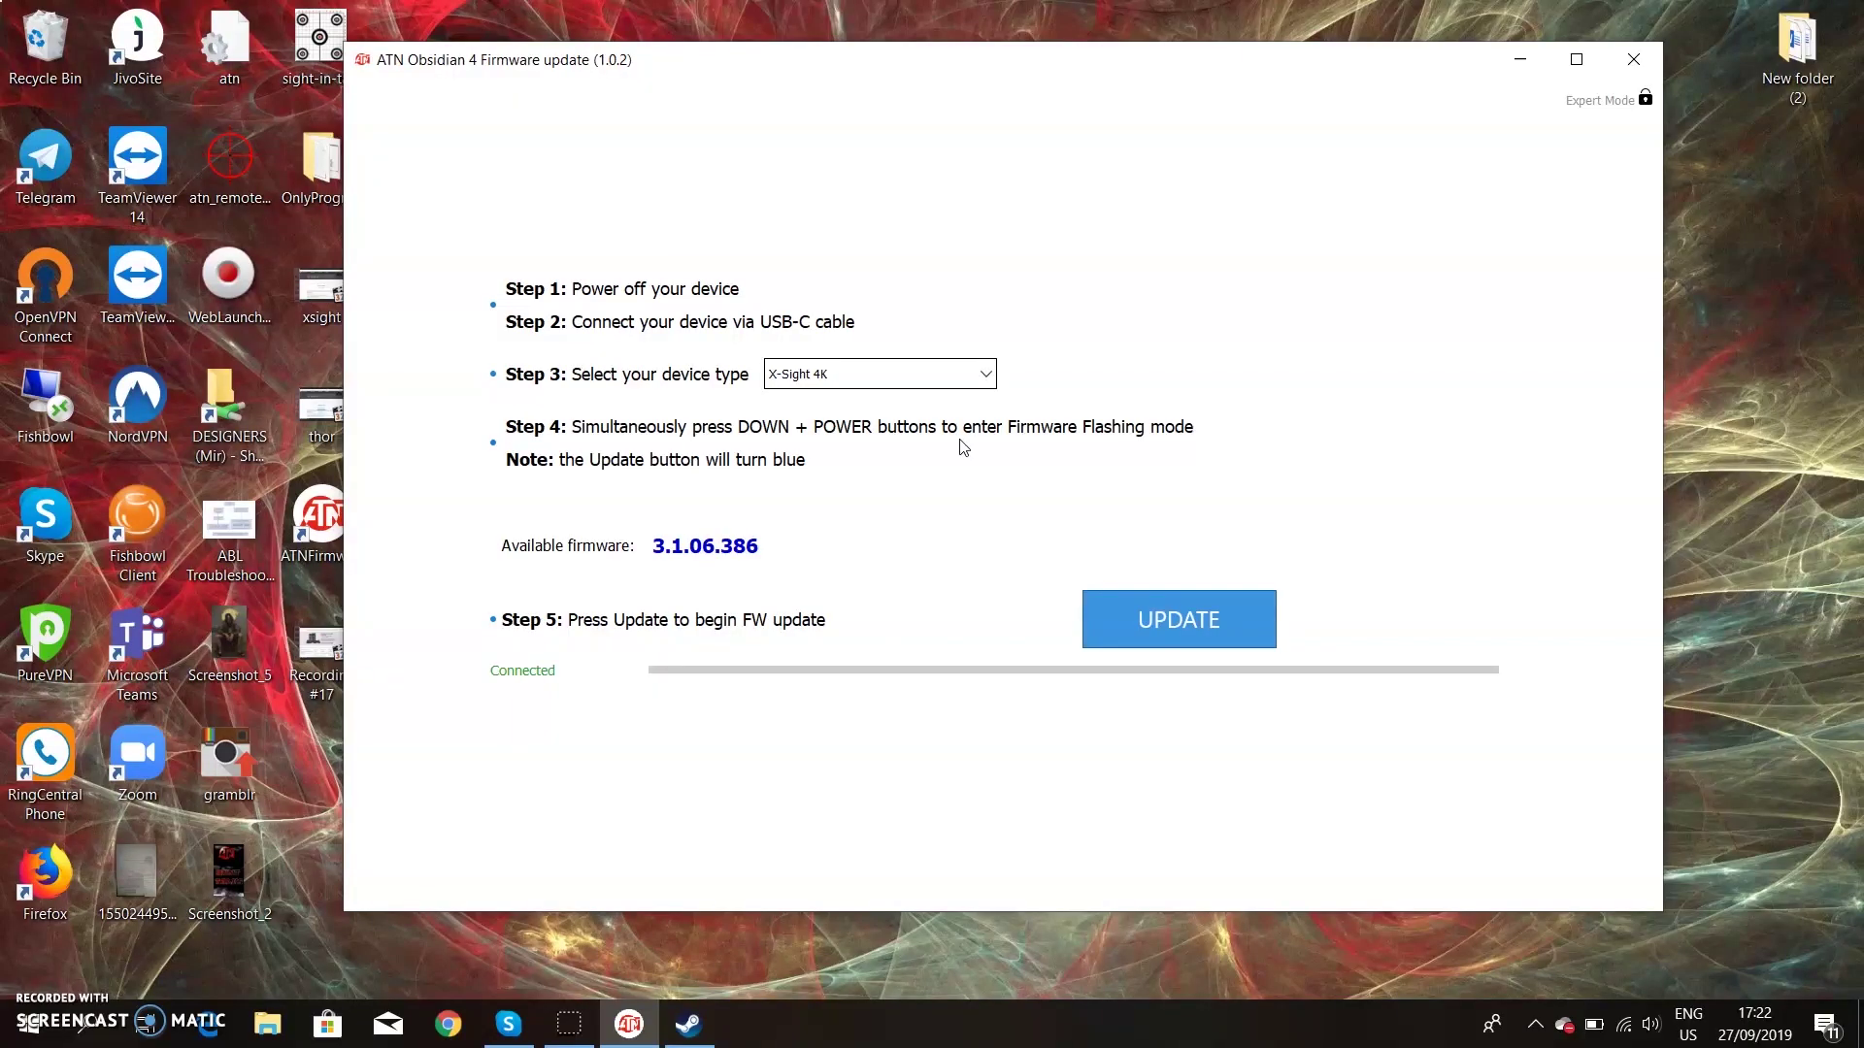
Start the UPDATE that flashes firmware 3.1.06.386 onto the X-Sight 4K scope.
click(1144, 619)
click(1172, 619)
click(1193, 515)
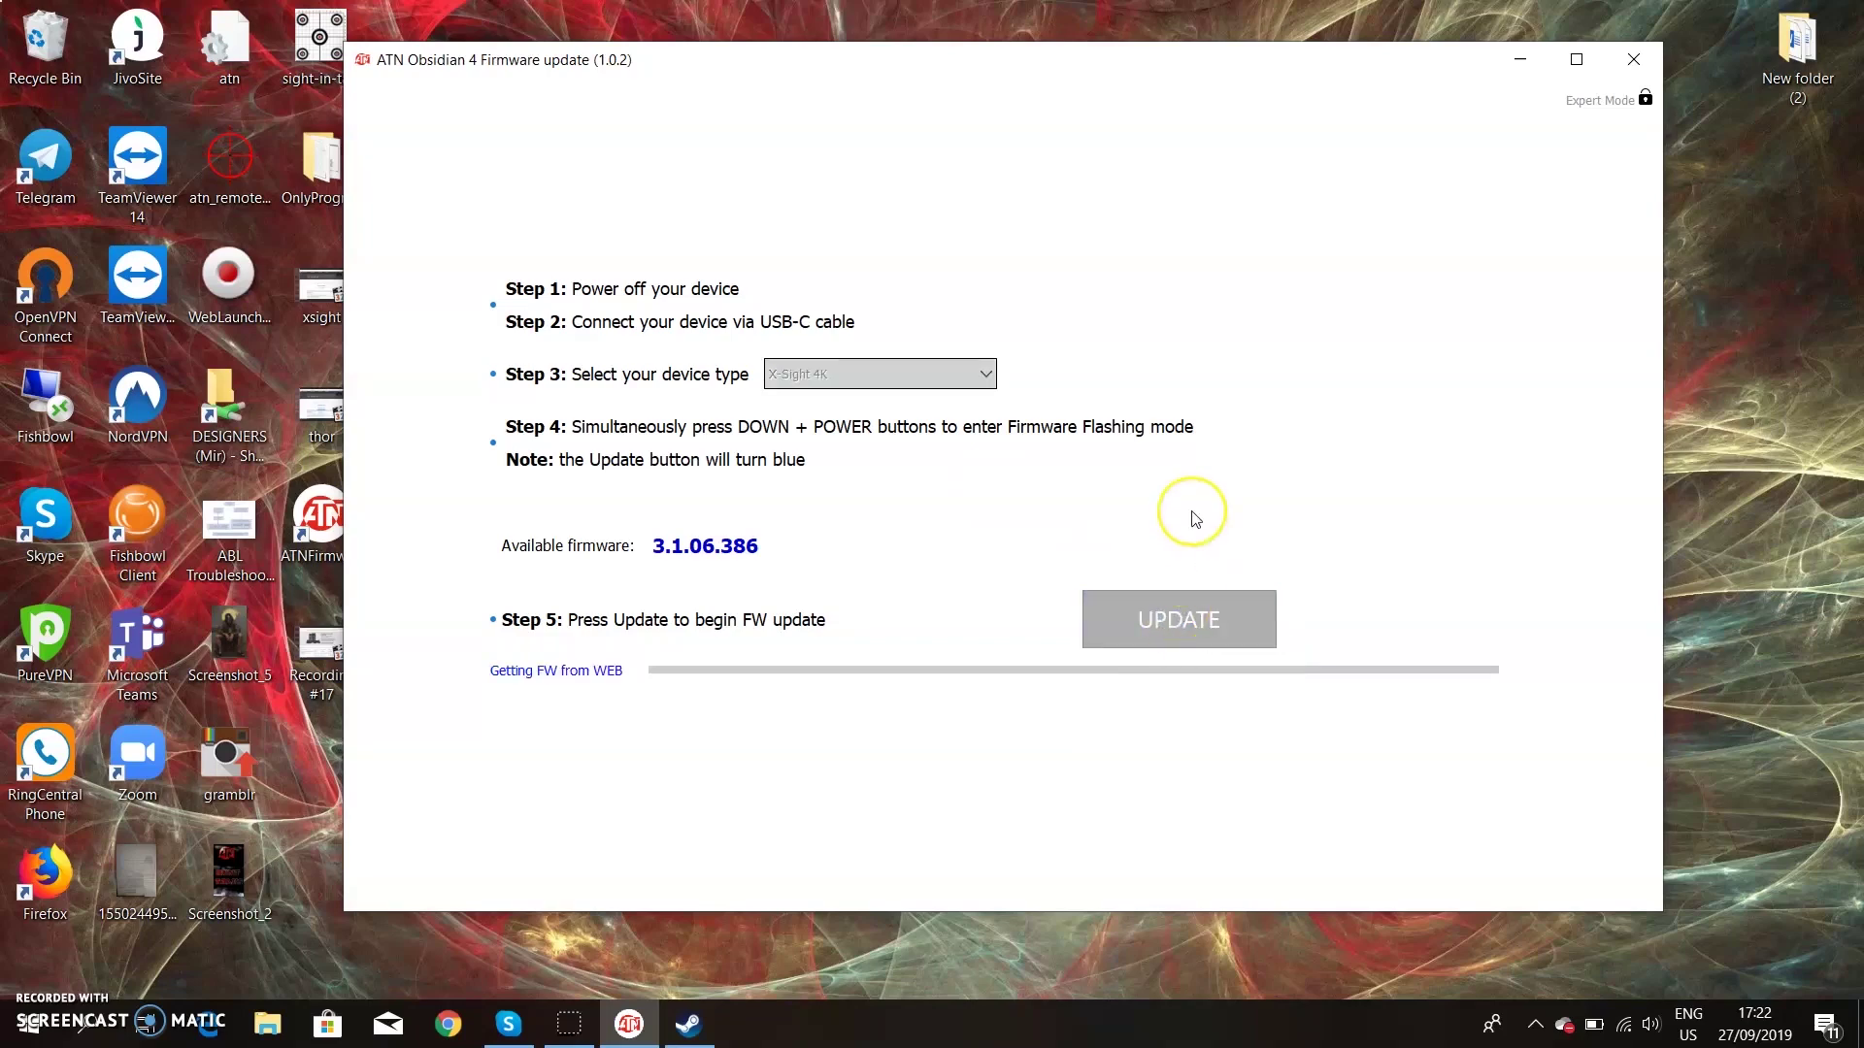